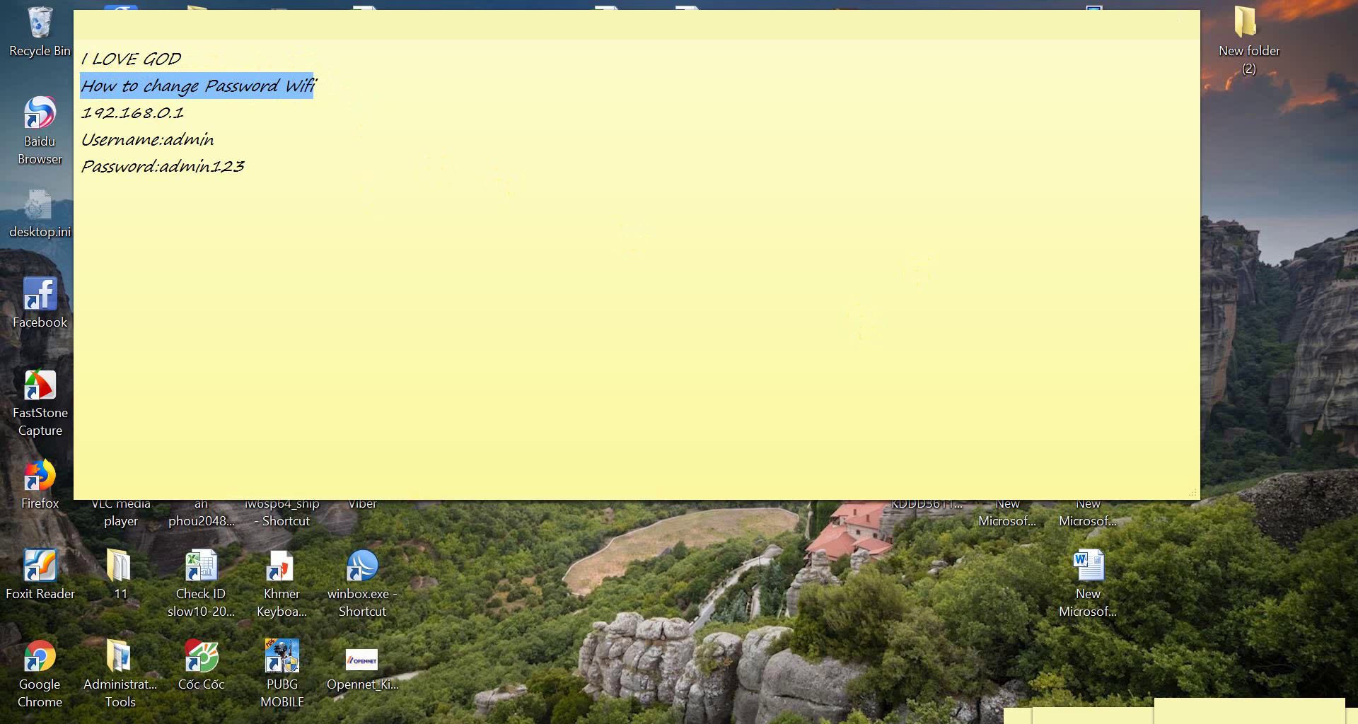
Step: Bring Chrome's New Tab page in front of the sticky note
left_click(363, 722)
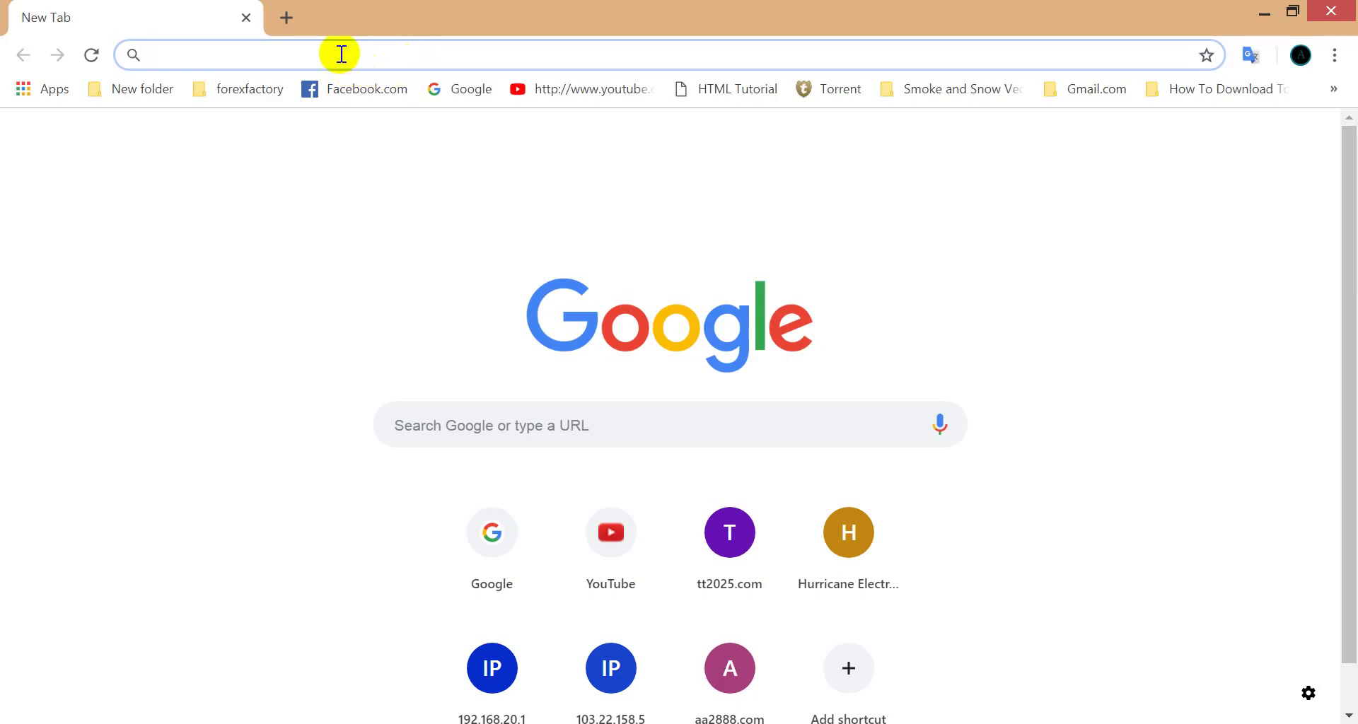
Step: Load the router page at 192.168.0.1, then enter and copy TL-WAR1200L in a new tab
type("192.168.0.1")
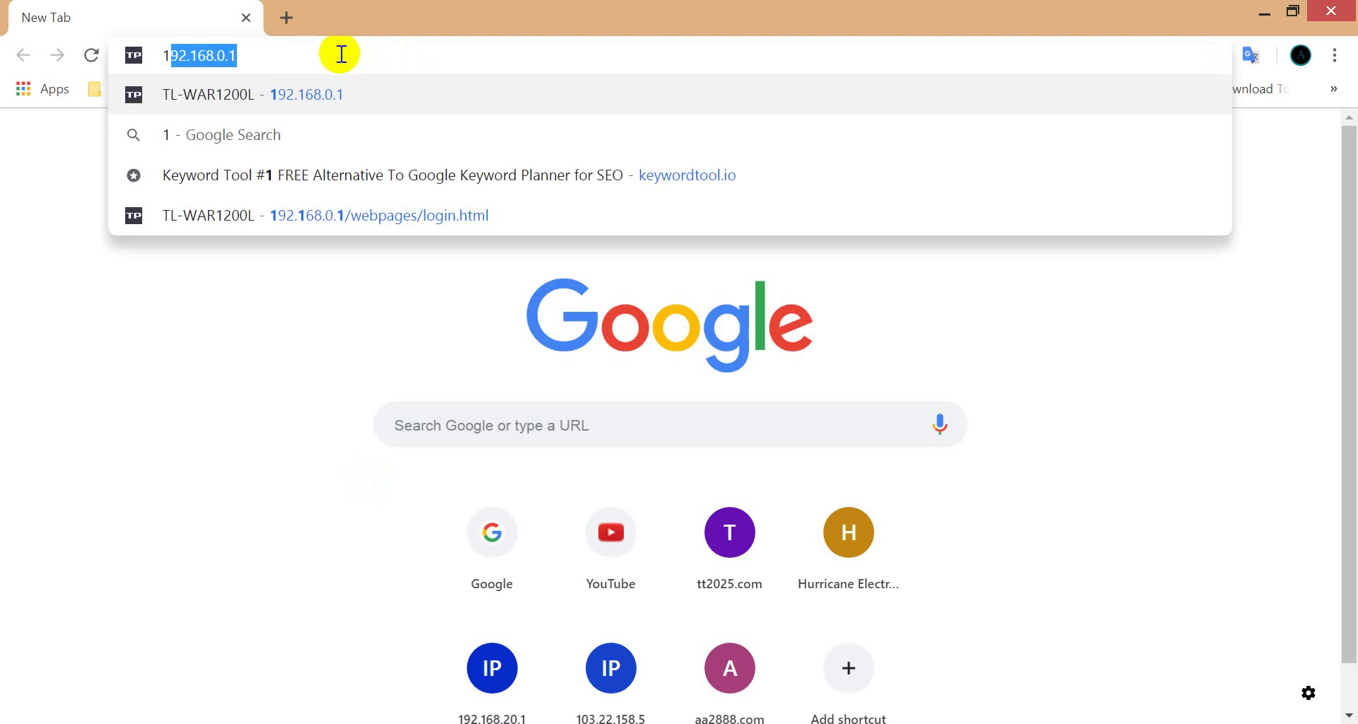
key("Return")
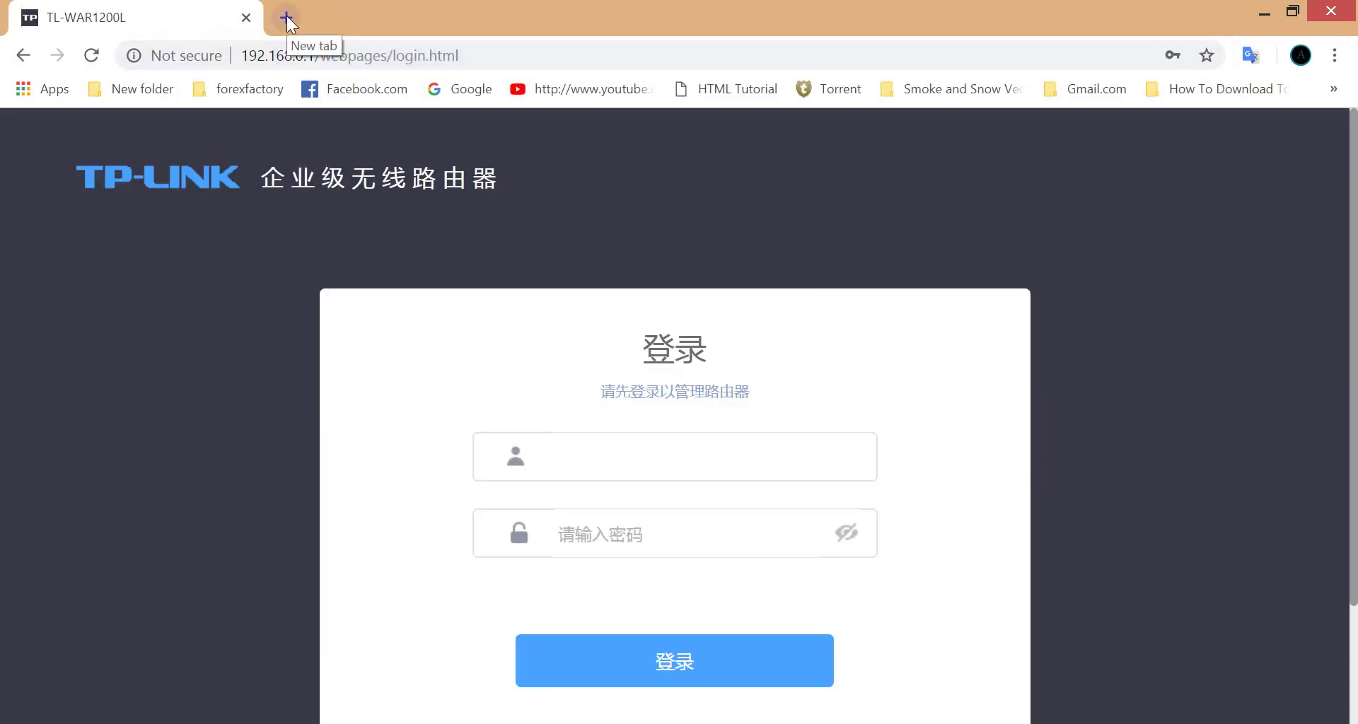
left_click(286, 16)
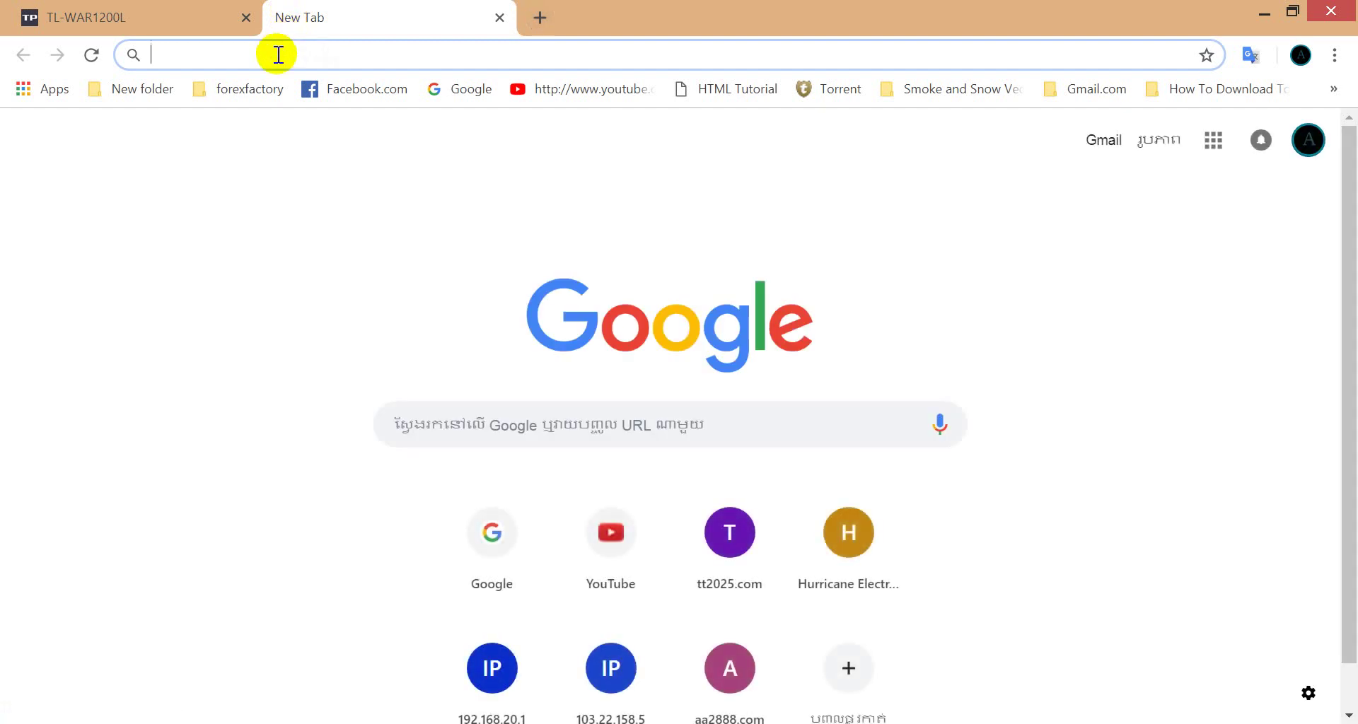
type("T")
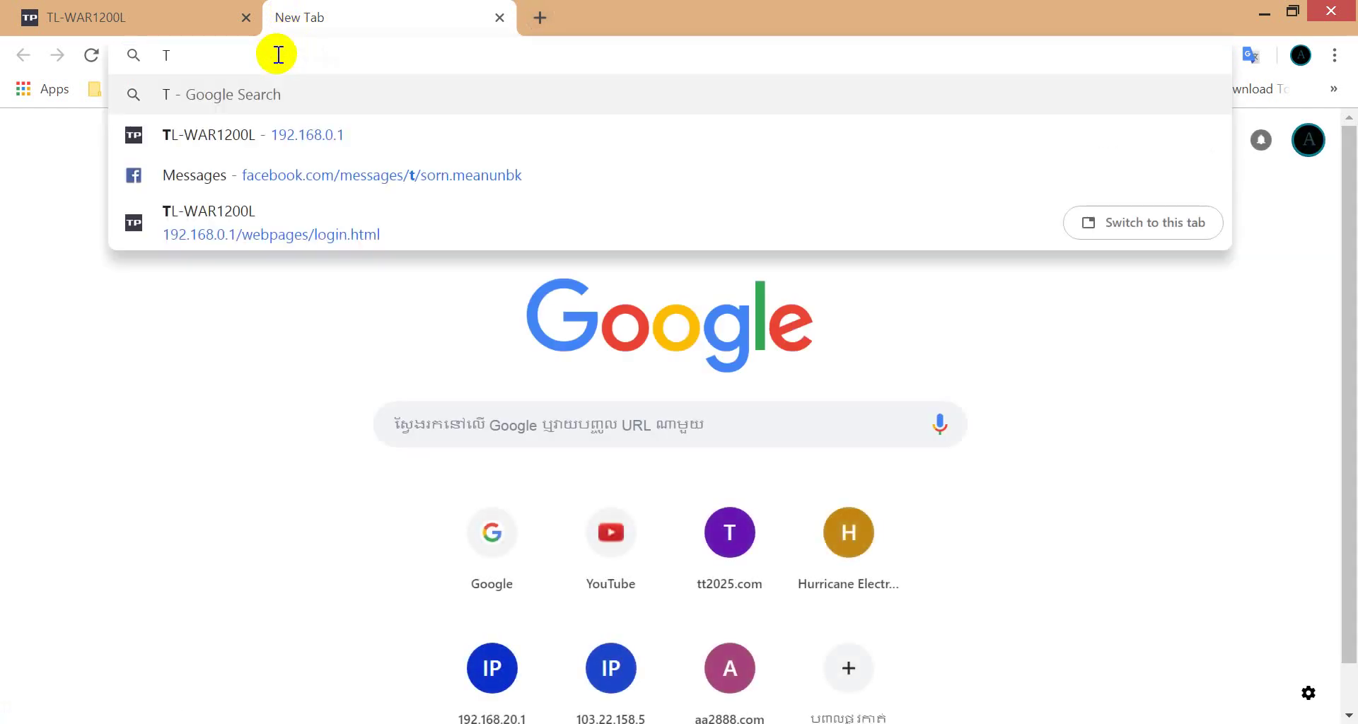
type("L-")
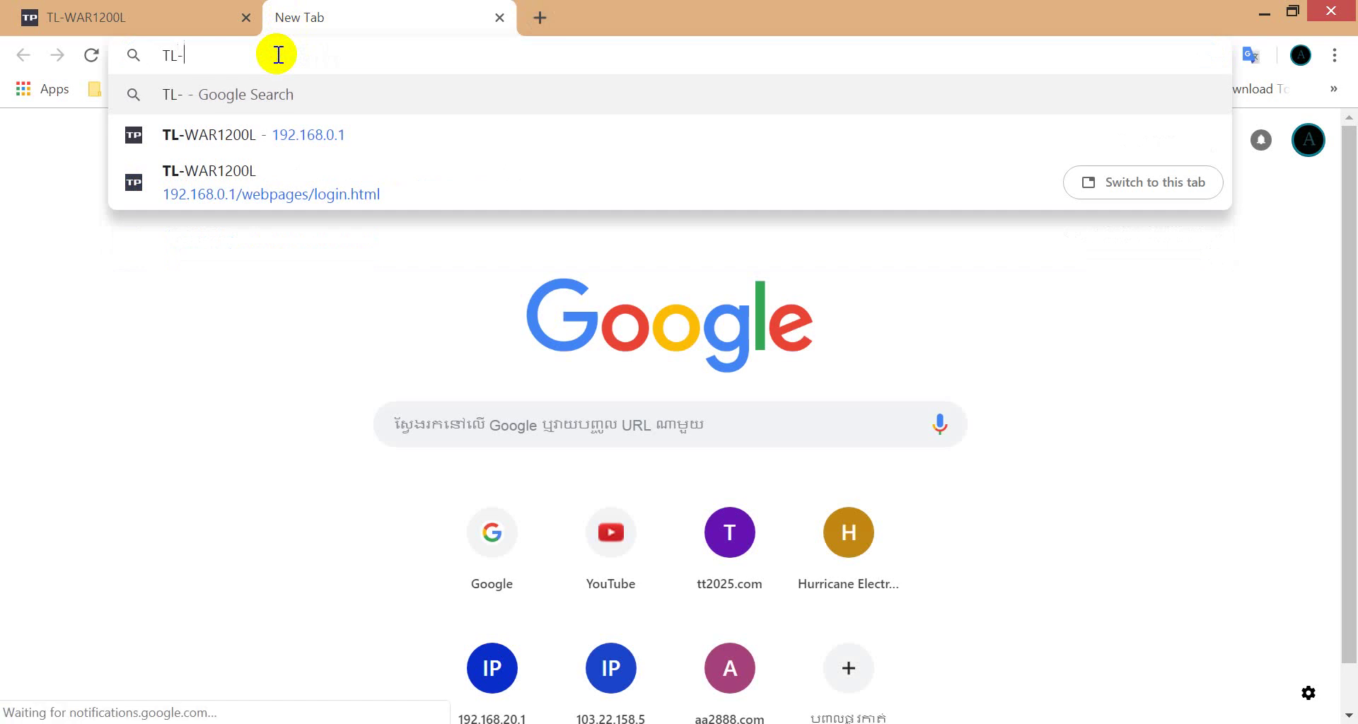
type("WA")
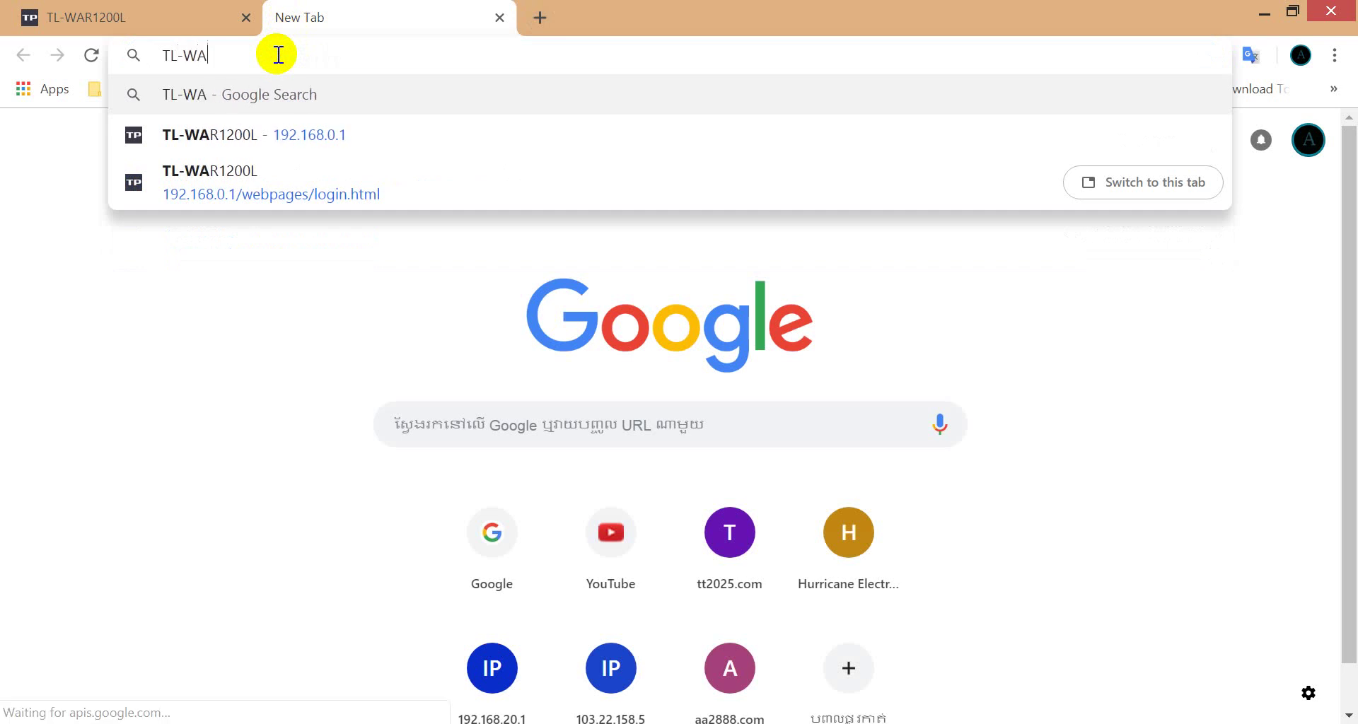
type("R")
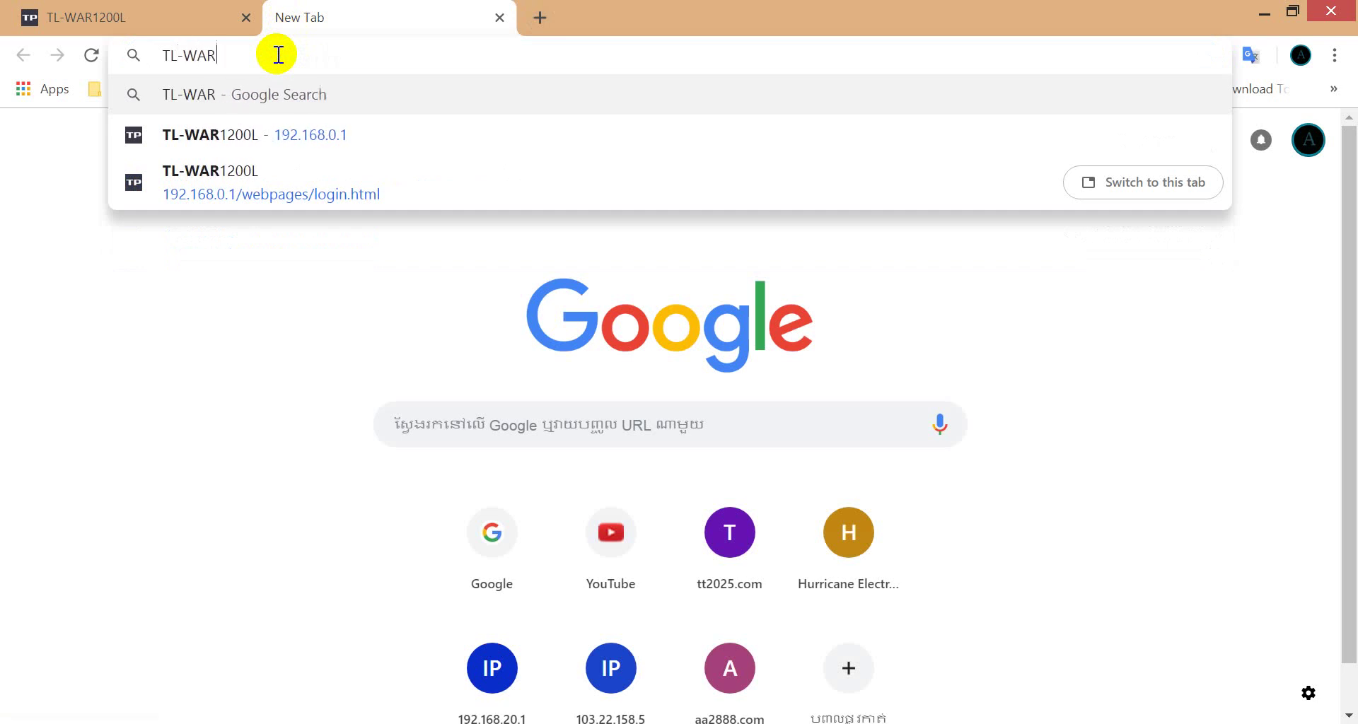
type("12")
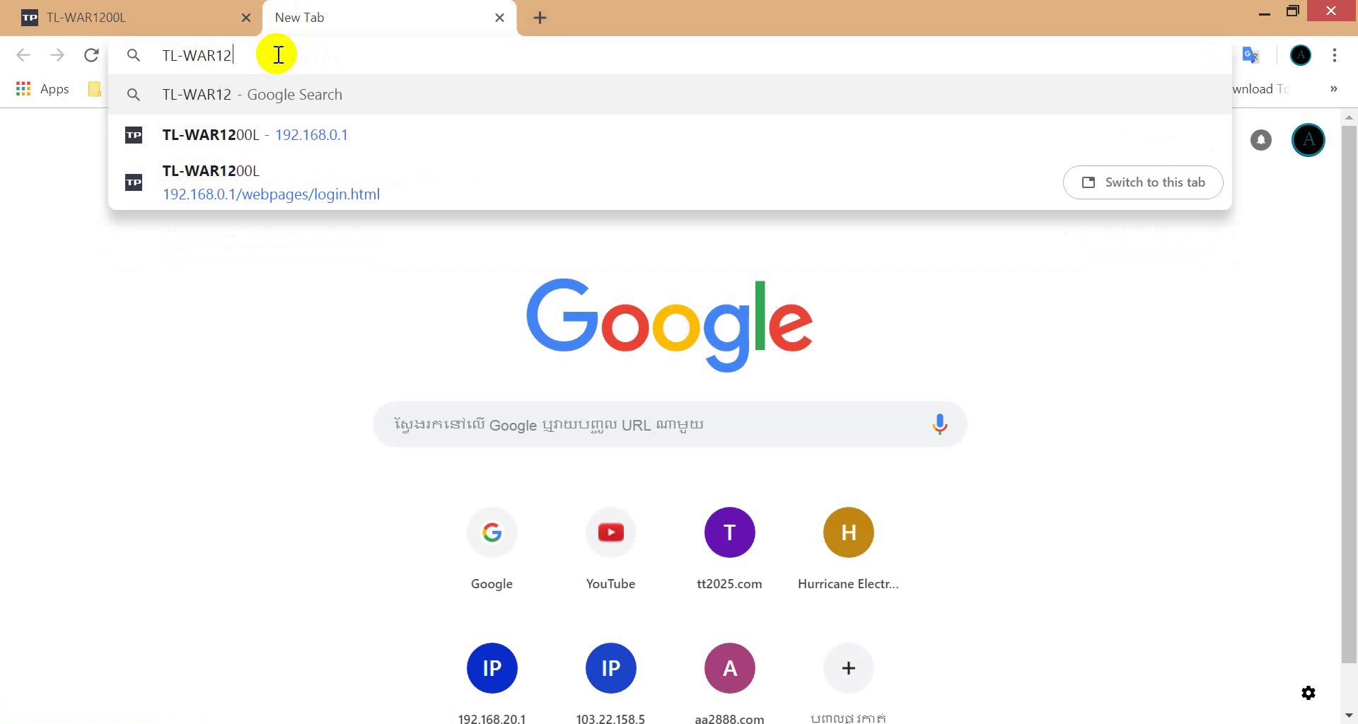
type("00")
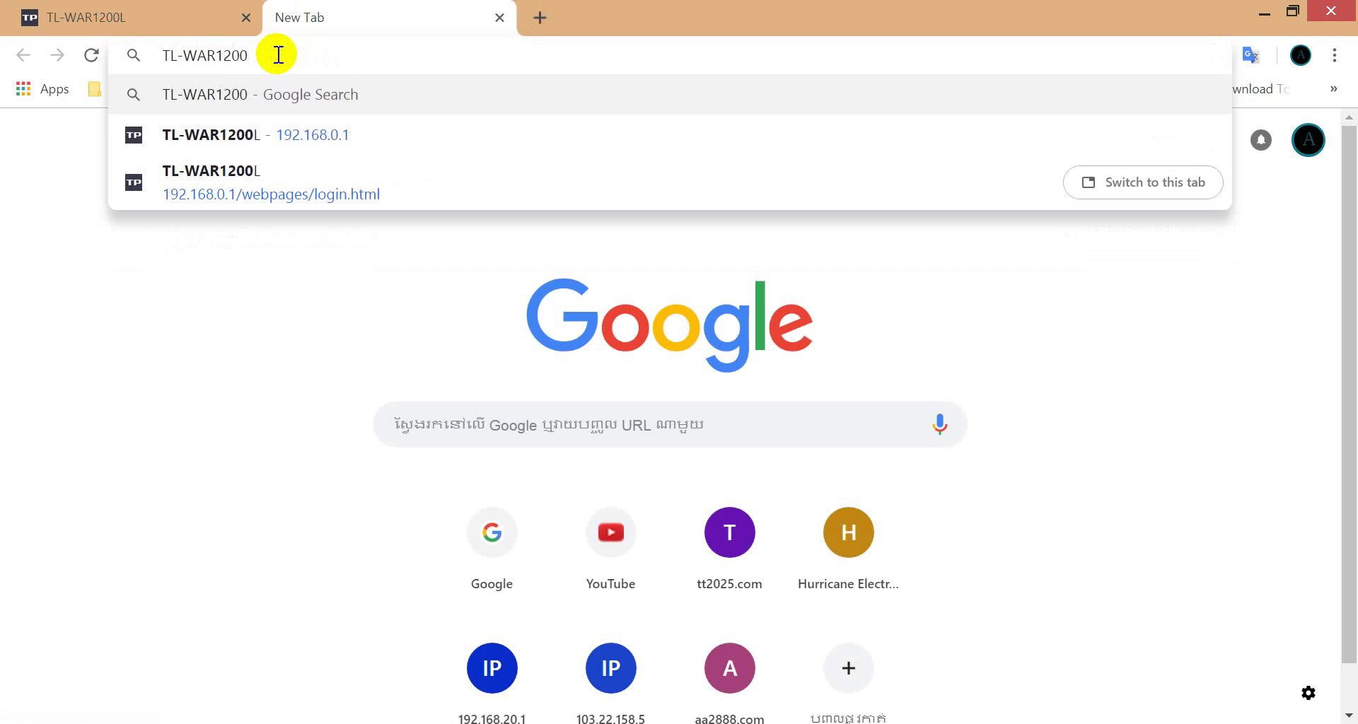
type("L")
left_click_drag(270, 58, 159, 62)
key("ctrl+c")
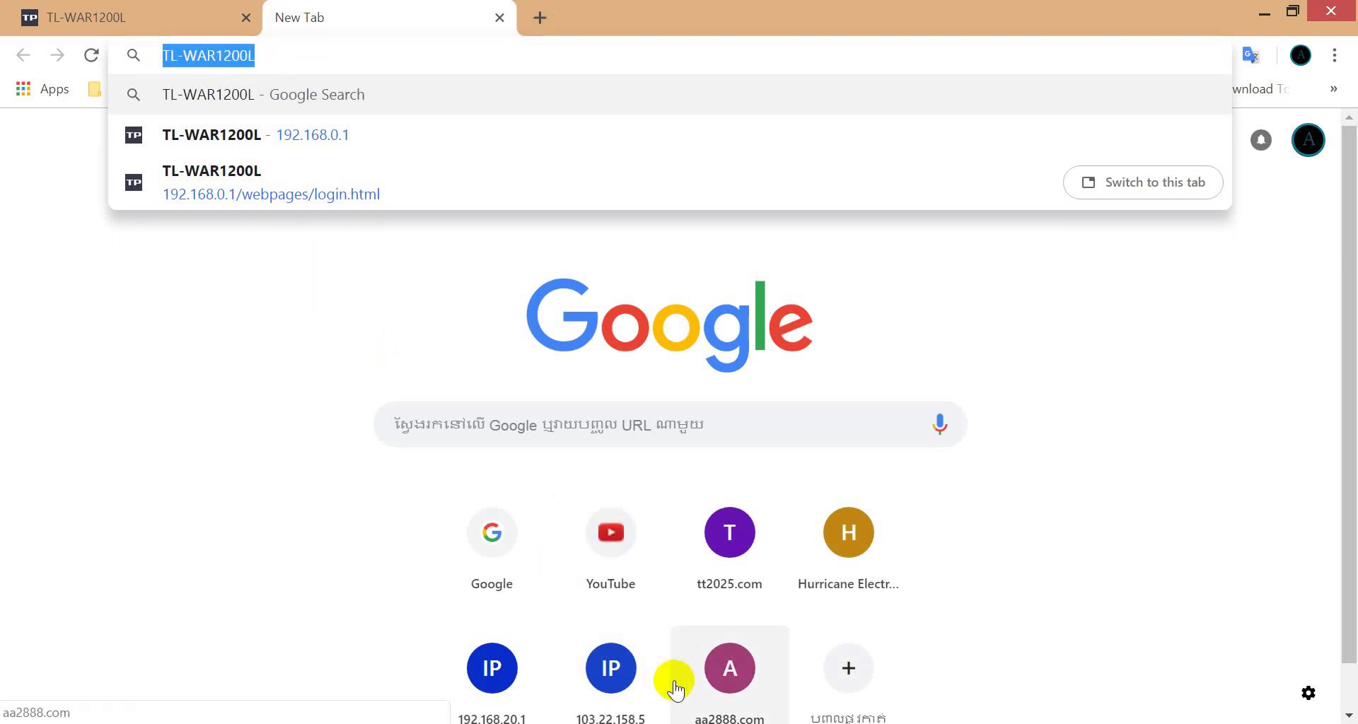
key("alt+Tab")
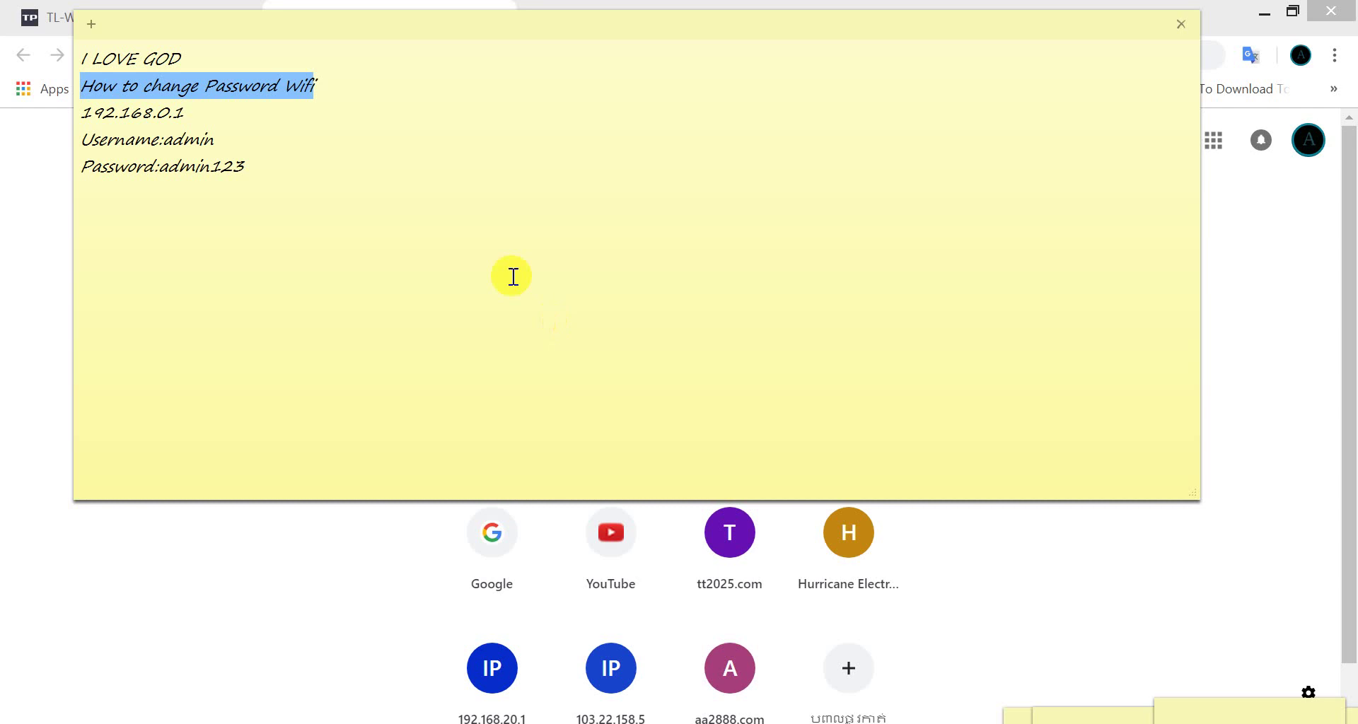
Step: Paste TL-WAR1200L as a new line under the note's heading and return to Chrome's address bar
left_click(336, 98)
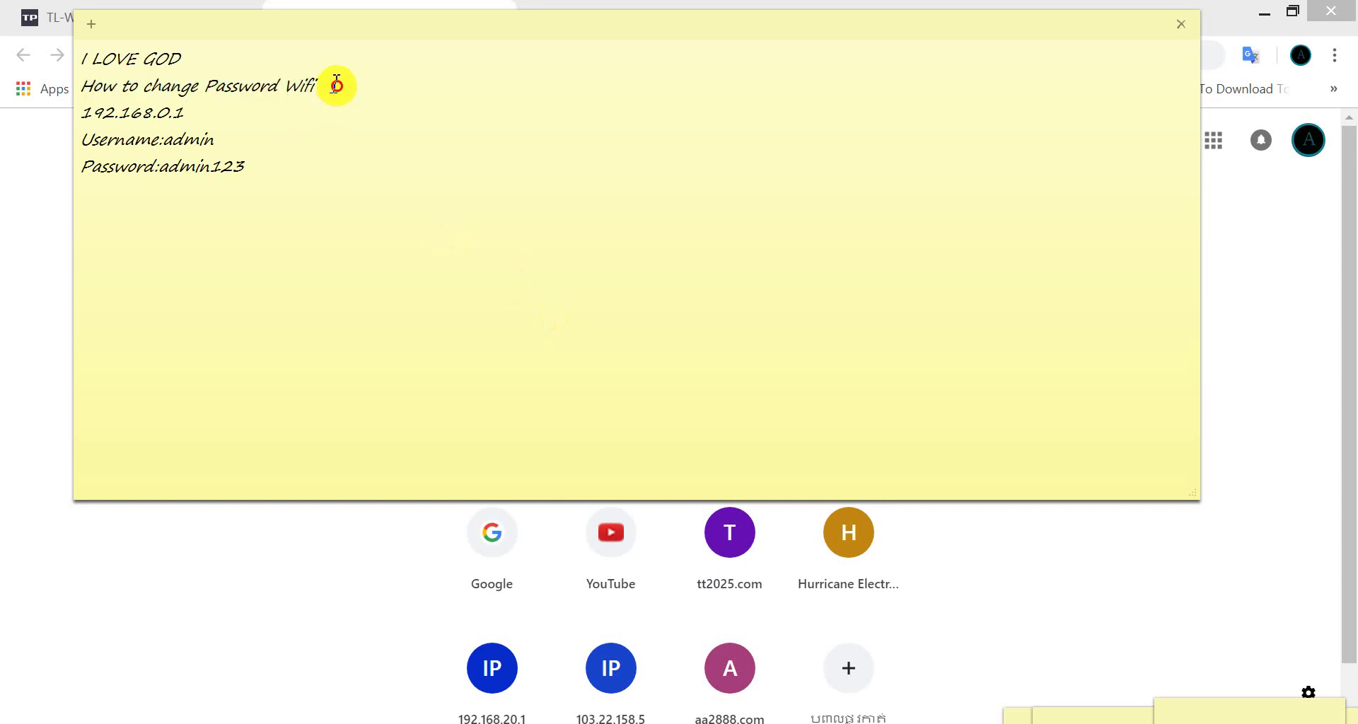
key("Return")
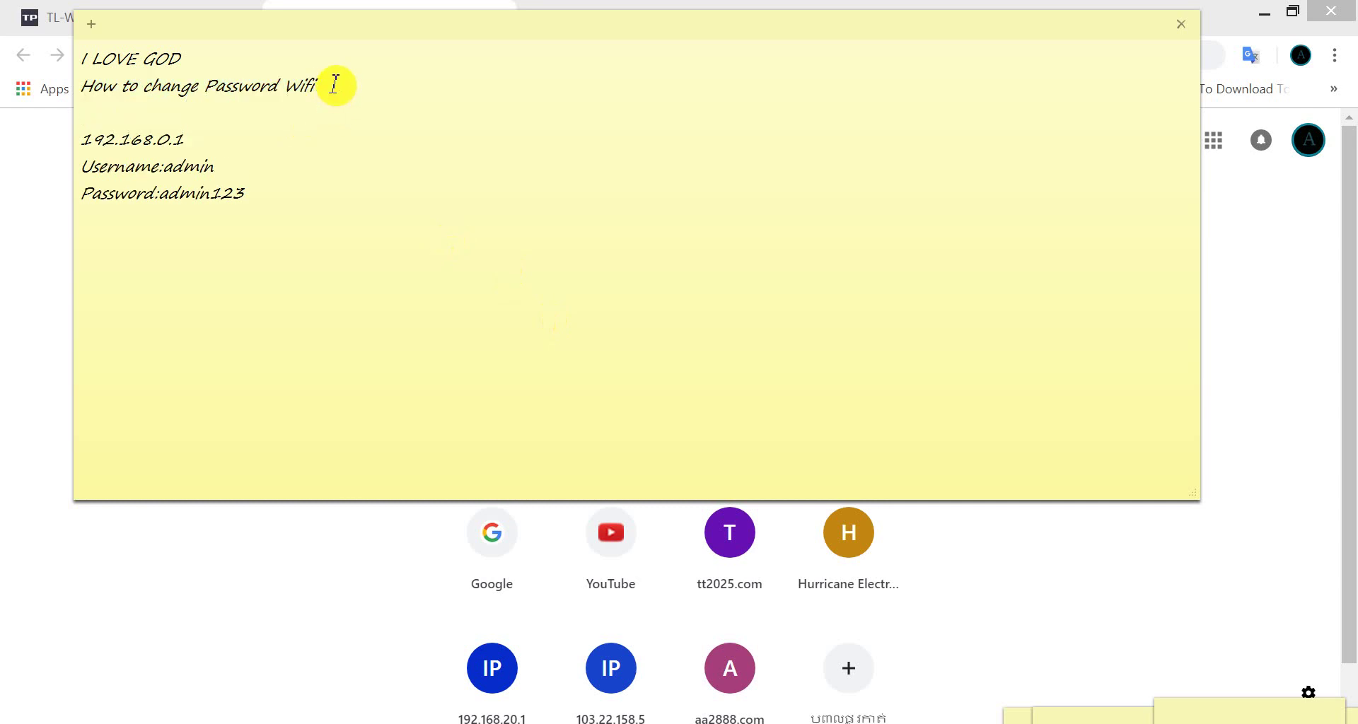
key("ctrl+v")
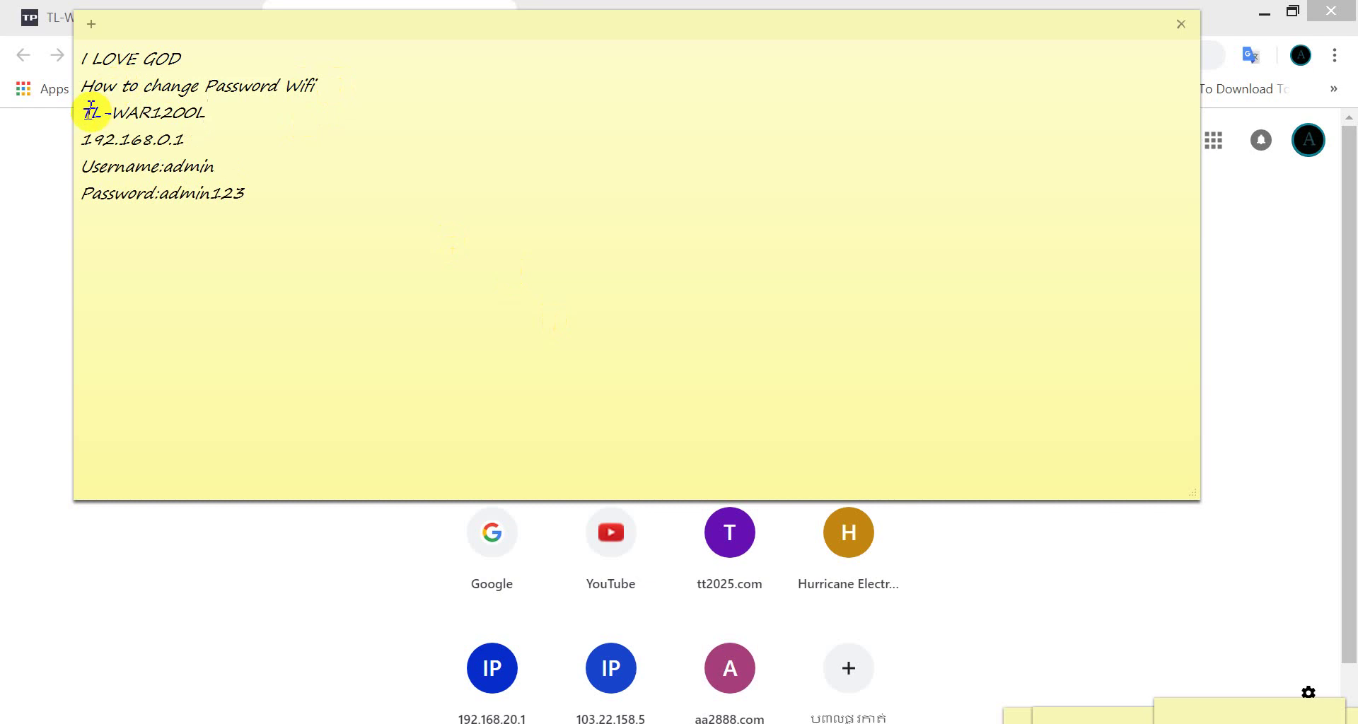
left_click_drag(84, 114, 209, 115)
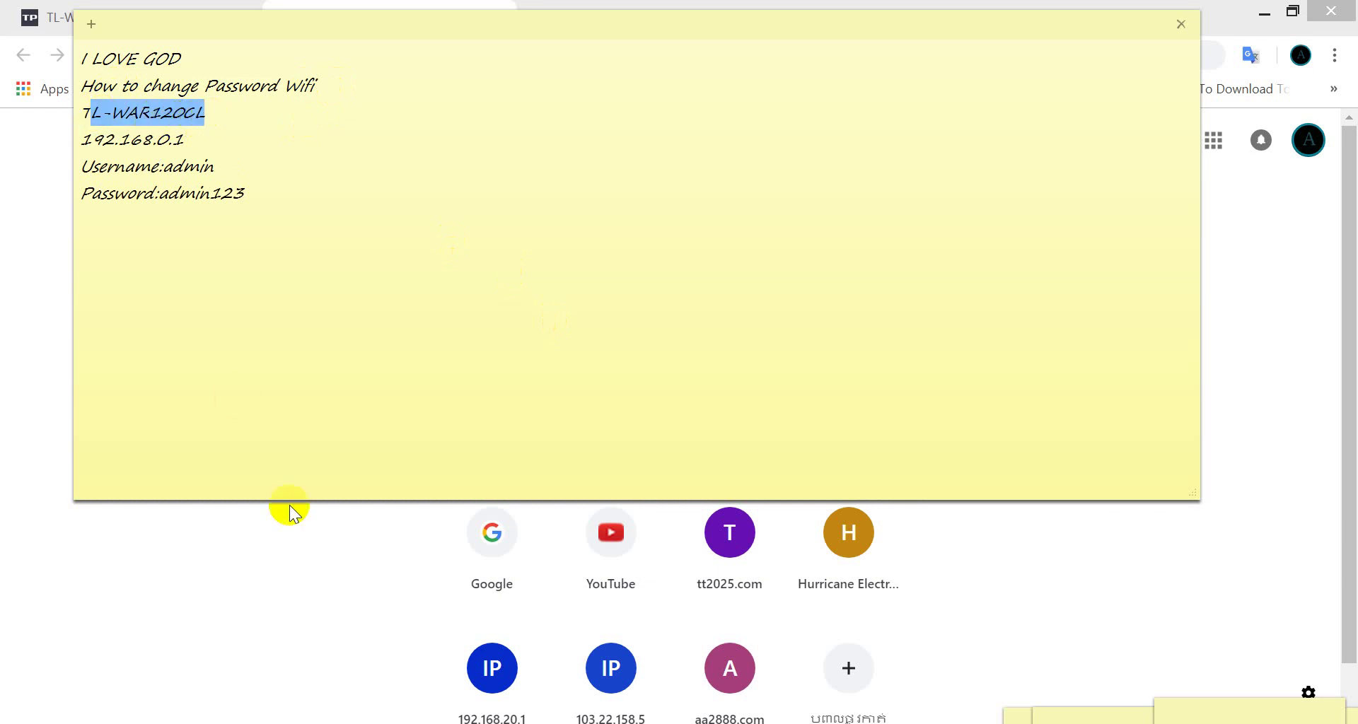
left_click(319, 559)
left_click(556, 421)
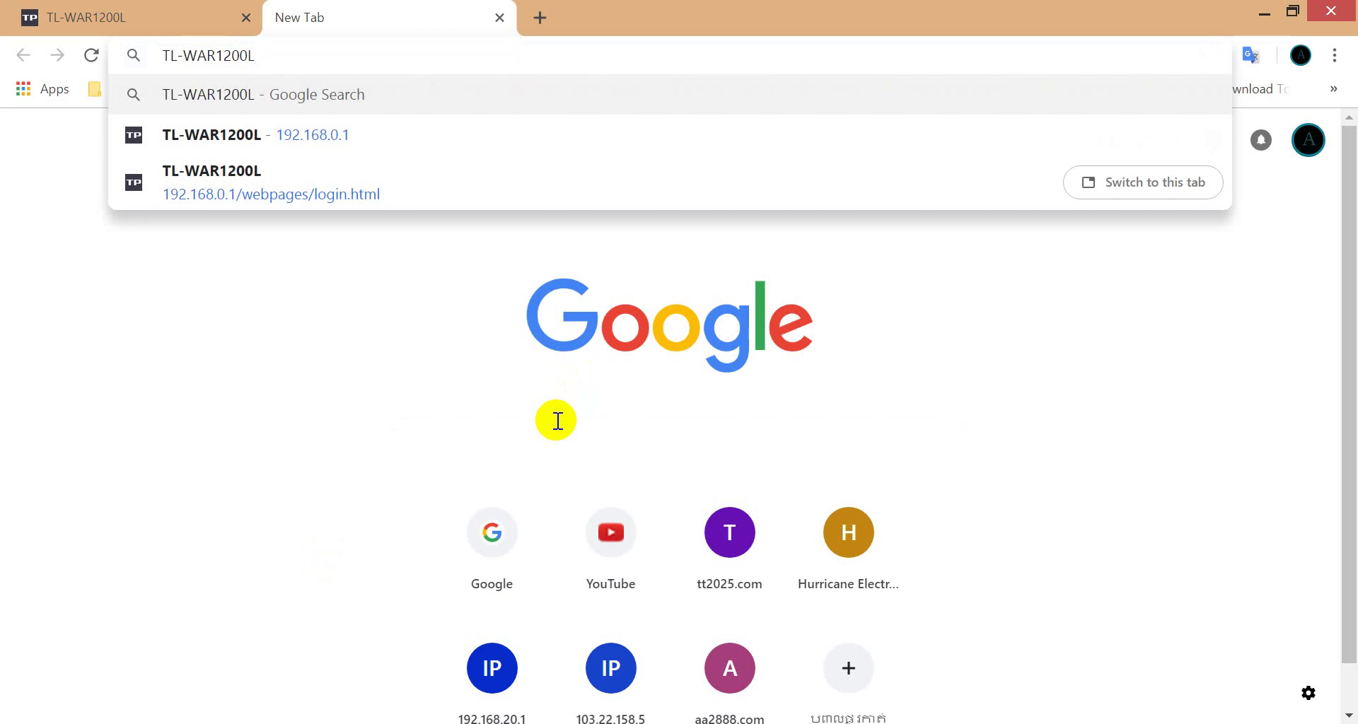
Step: Search Google for TL-WAR1200L, view its router image results, and return to the login tab
key("Return")
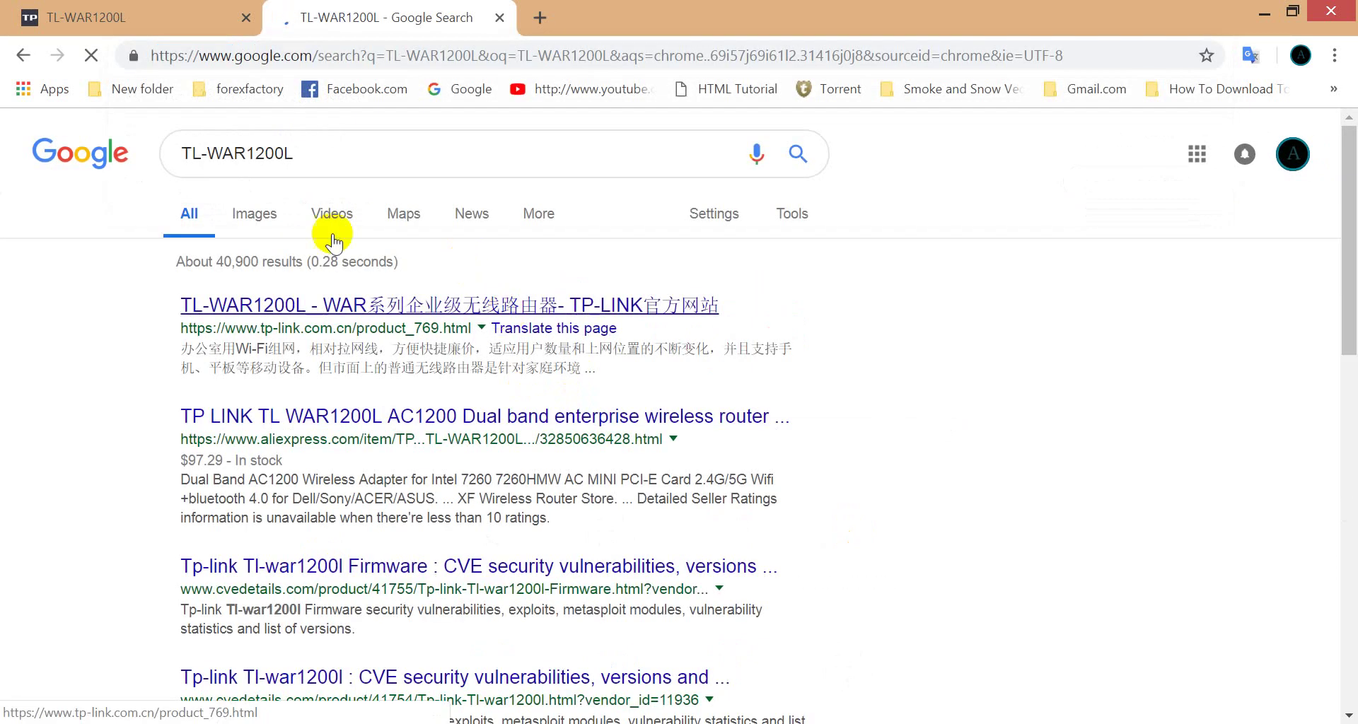
left_click(256, 214)
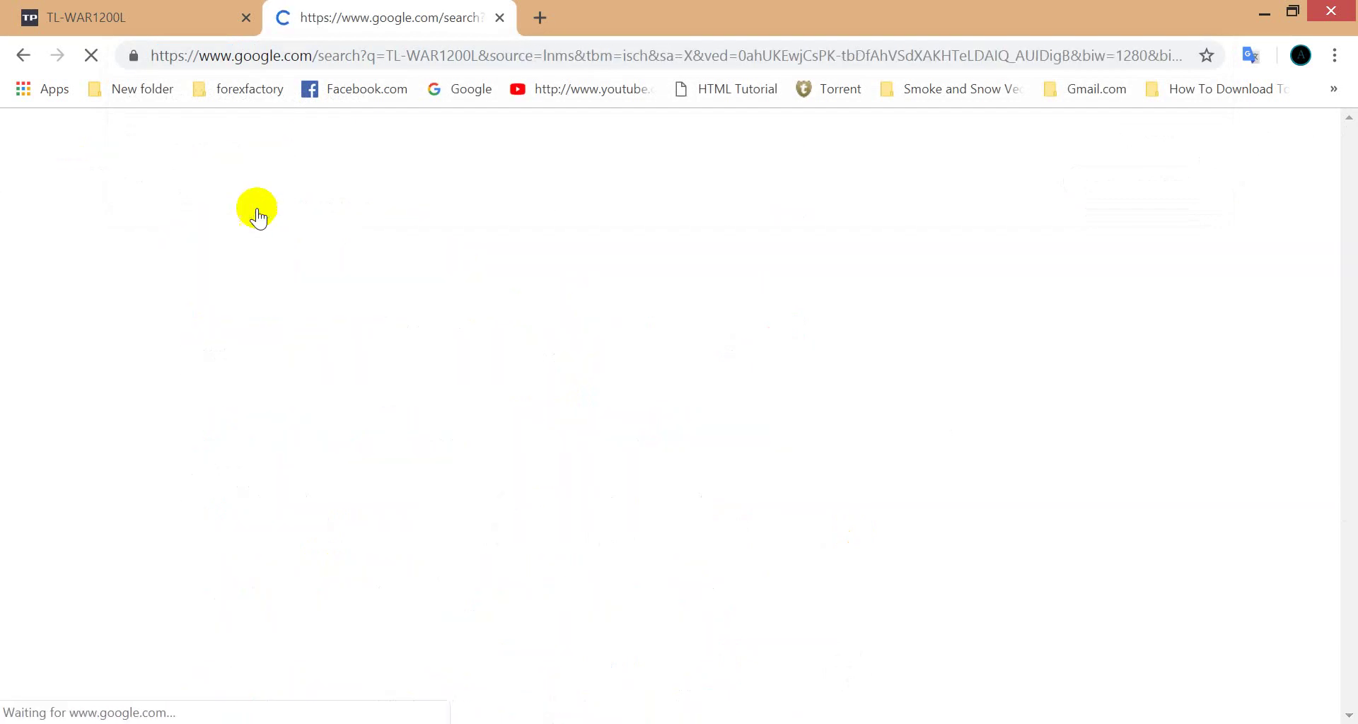
left_click(817, 505)
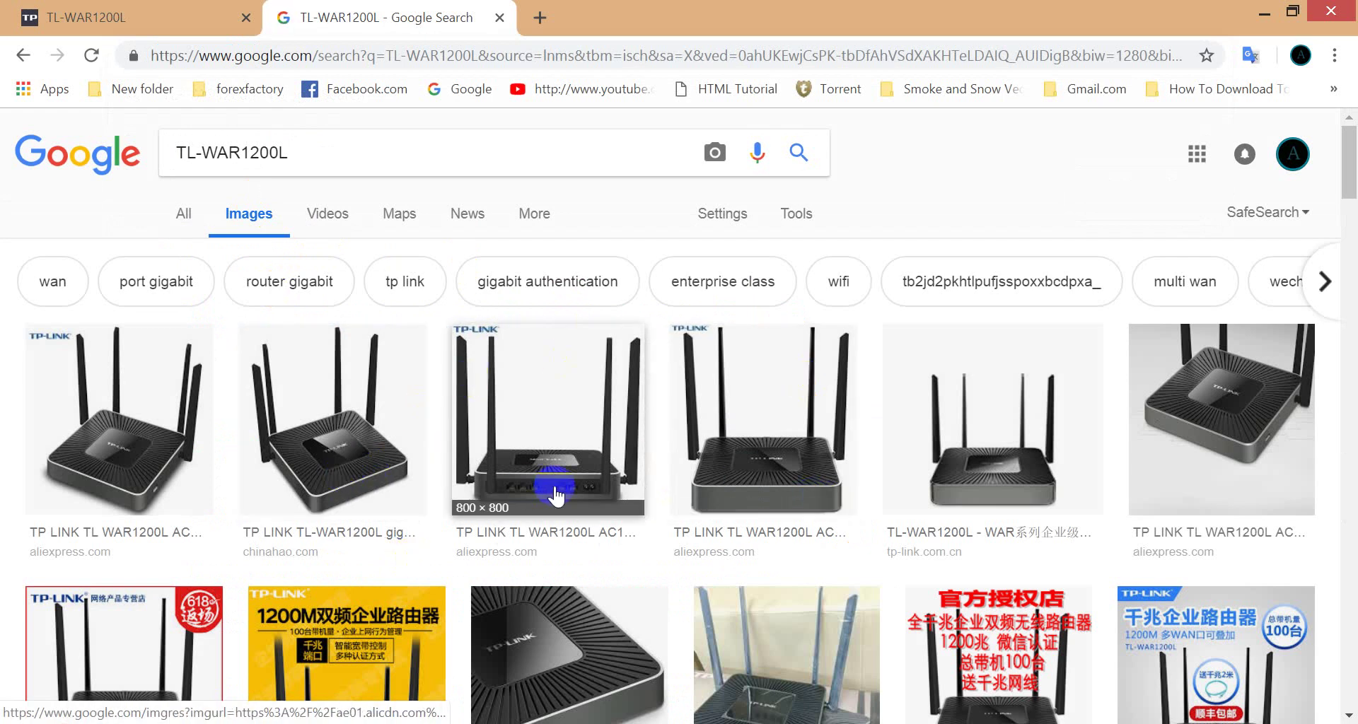
left_click(173, 8)
Step: Fill in admin as username plus the router password, submit the login, then bring up the notes
left_click(583, 458)
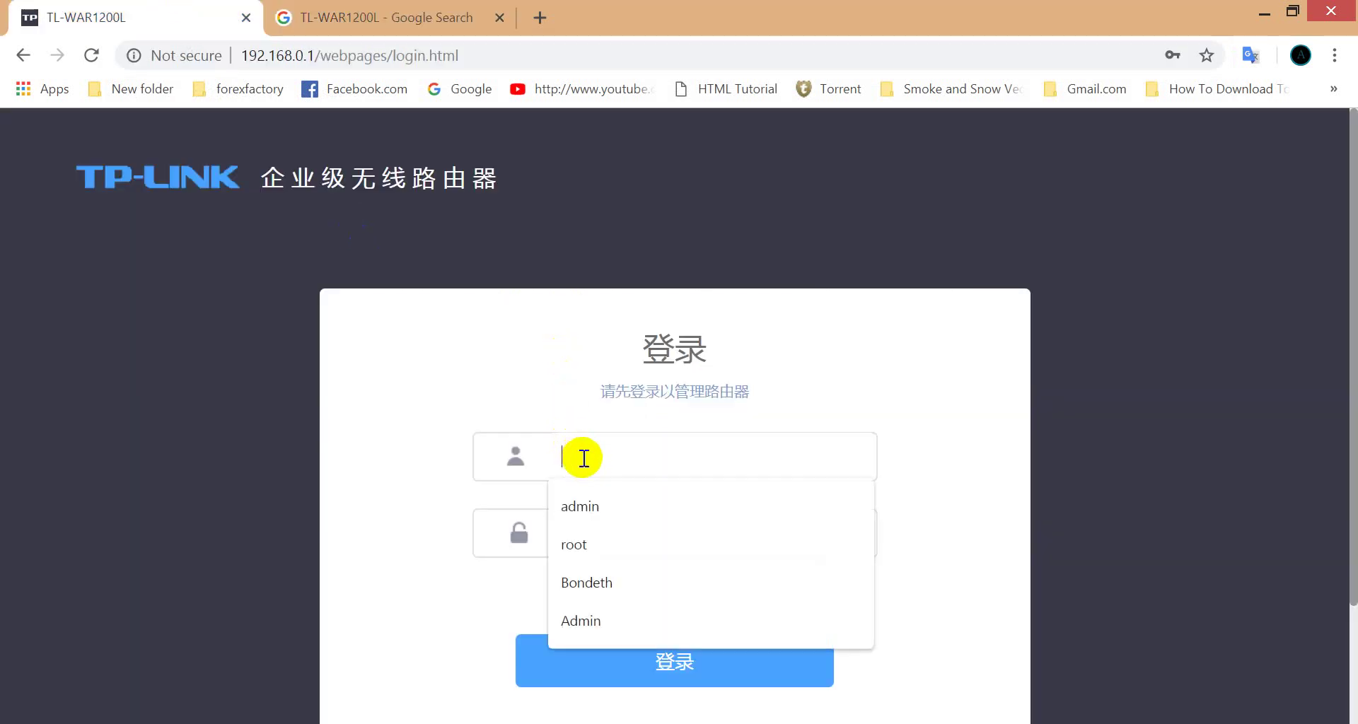
left_click(587, 507)
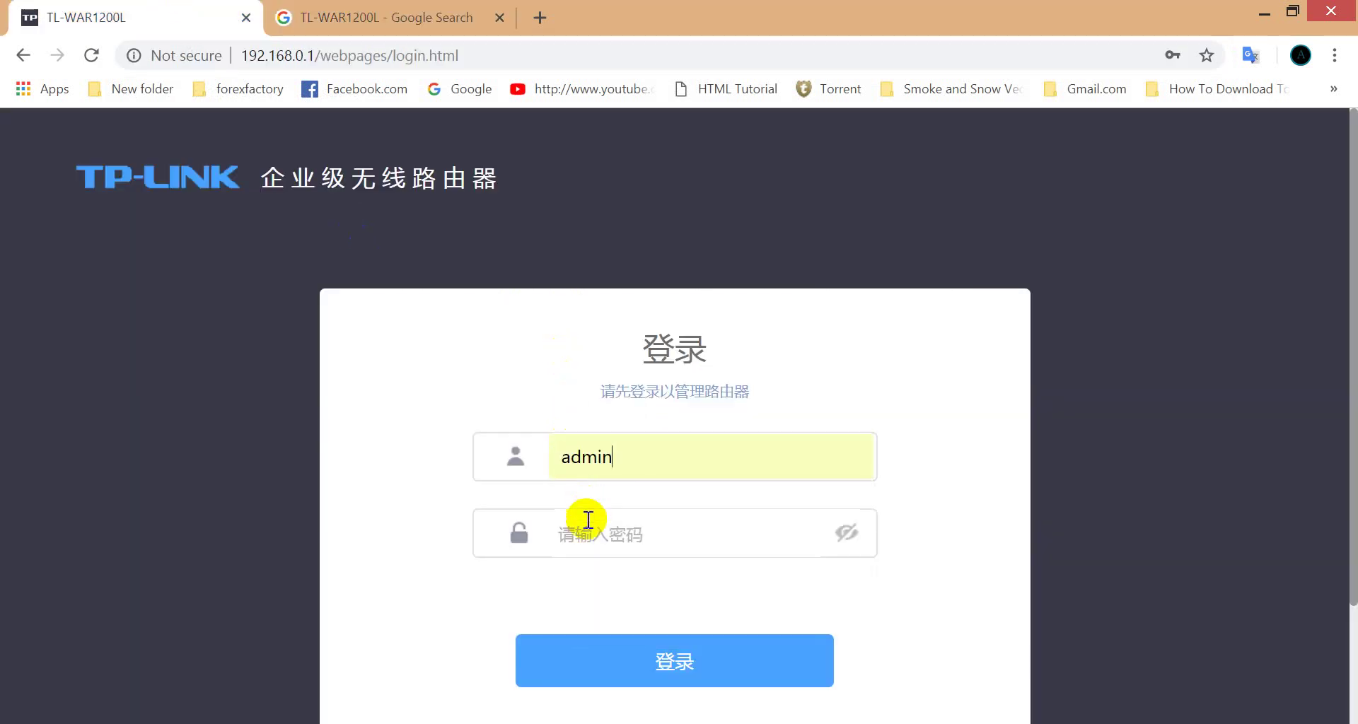
left_click(584, 544)
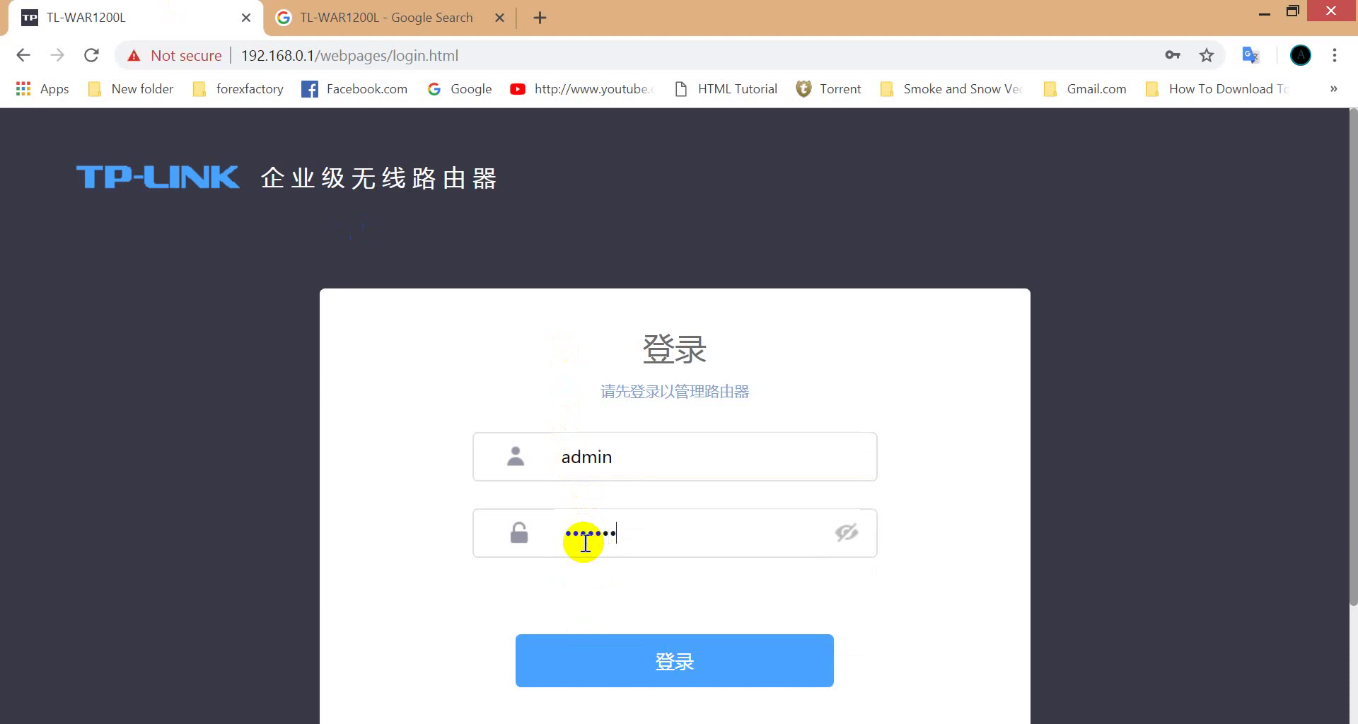
left_click(608, 649)
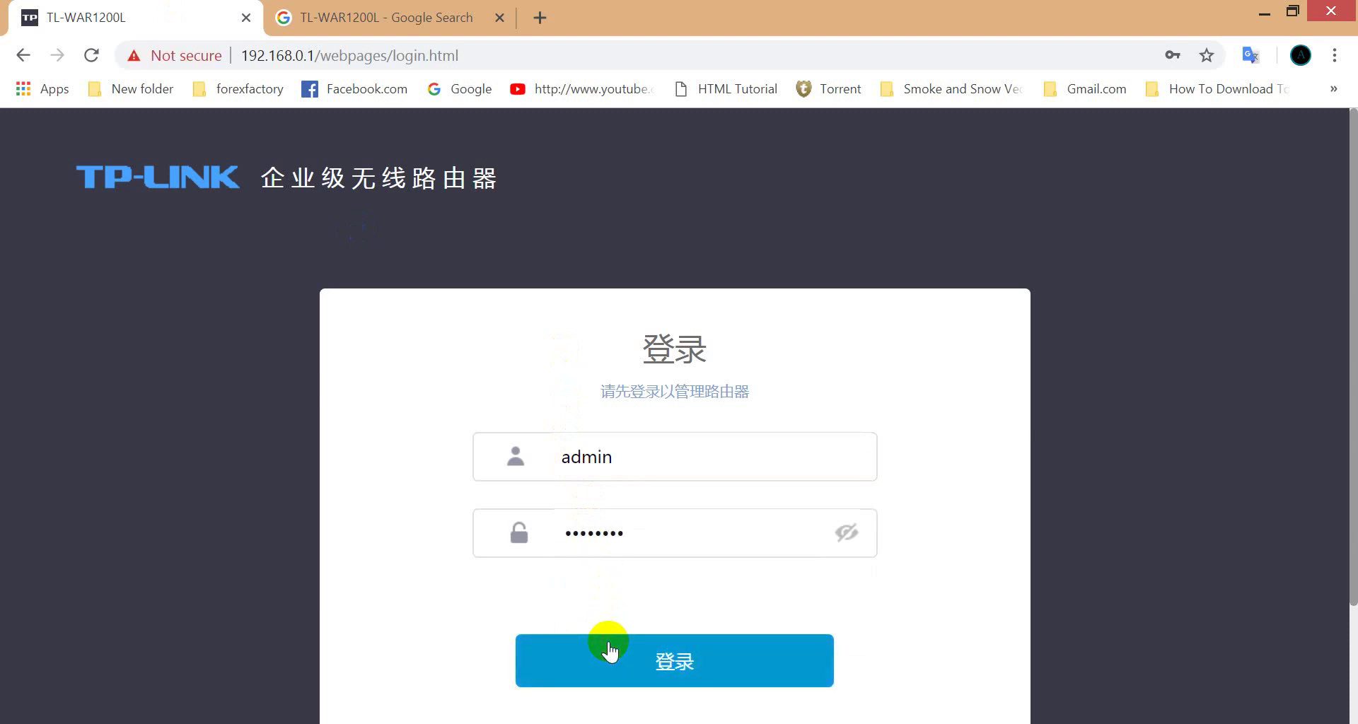
left_click(697, 684)
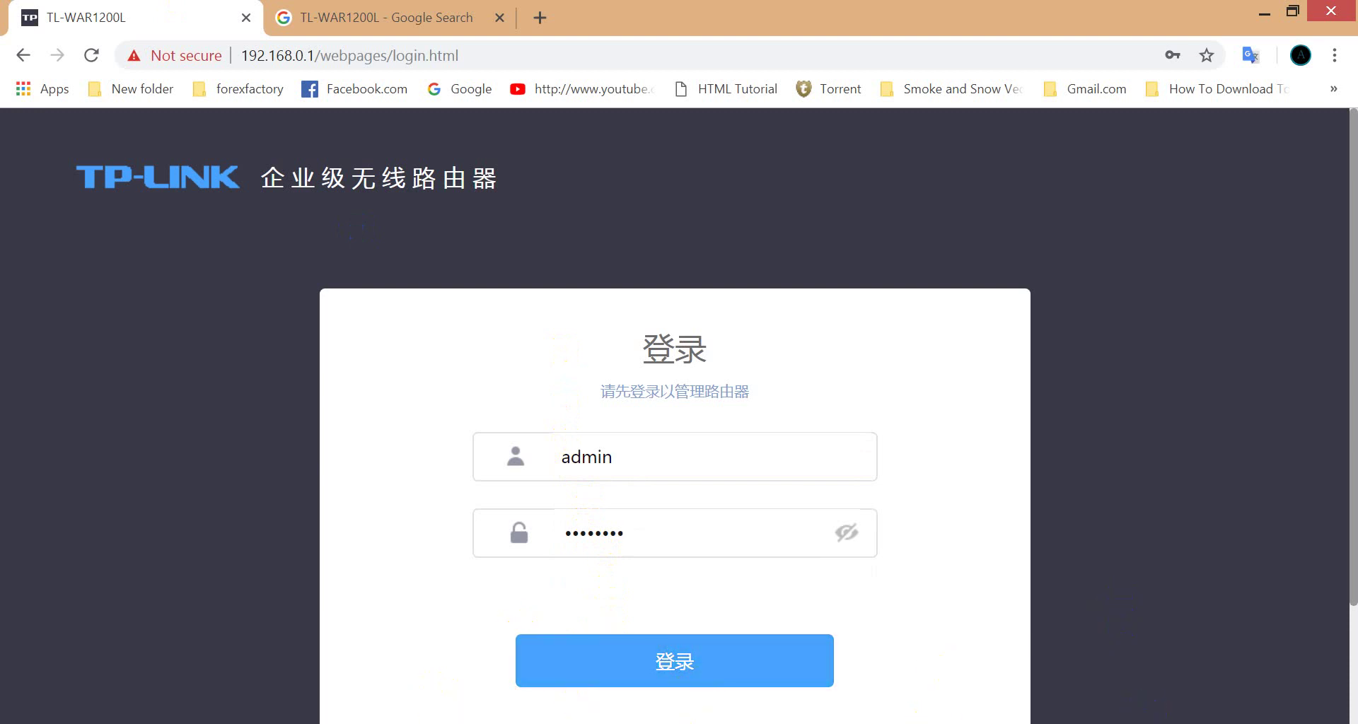
left_click(929, 722)
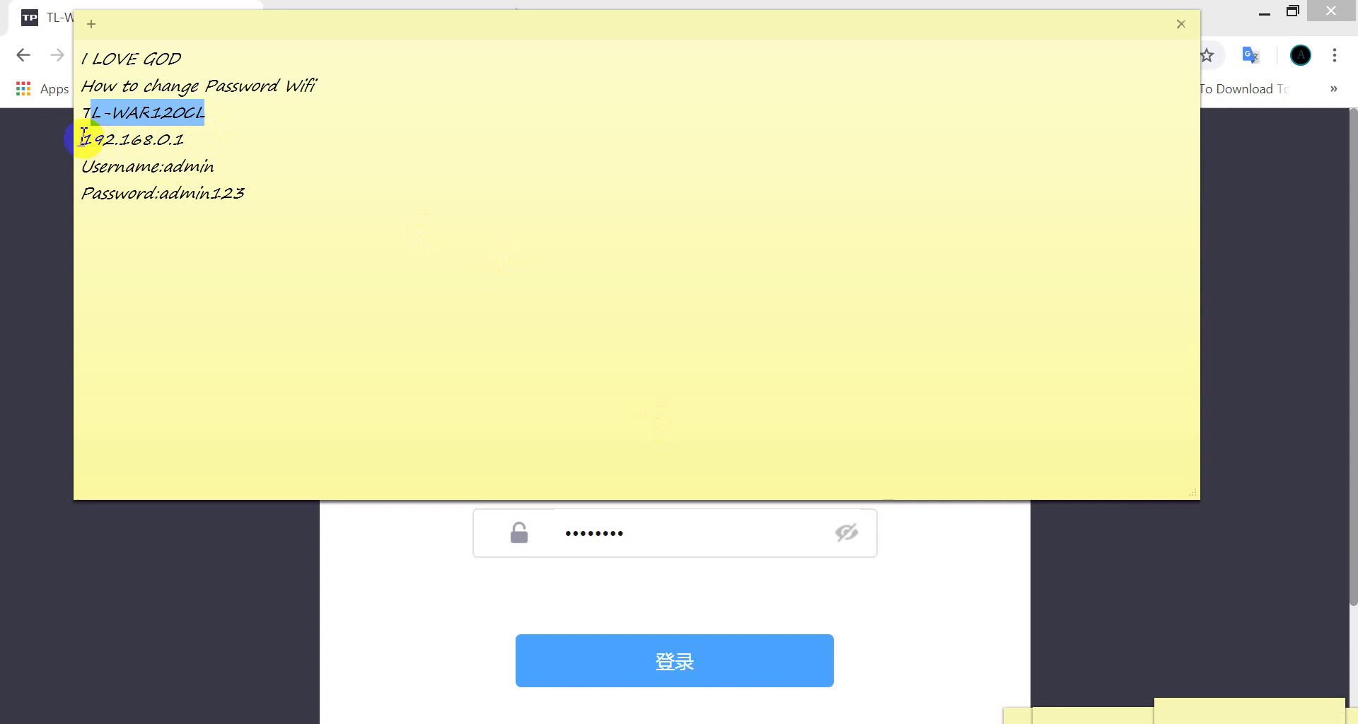
Step: Check the router address and login details in the note, then submit the router login
left_click_drag(83, 139, 196, 138)
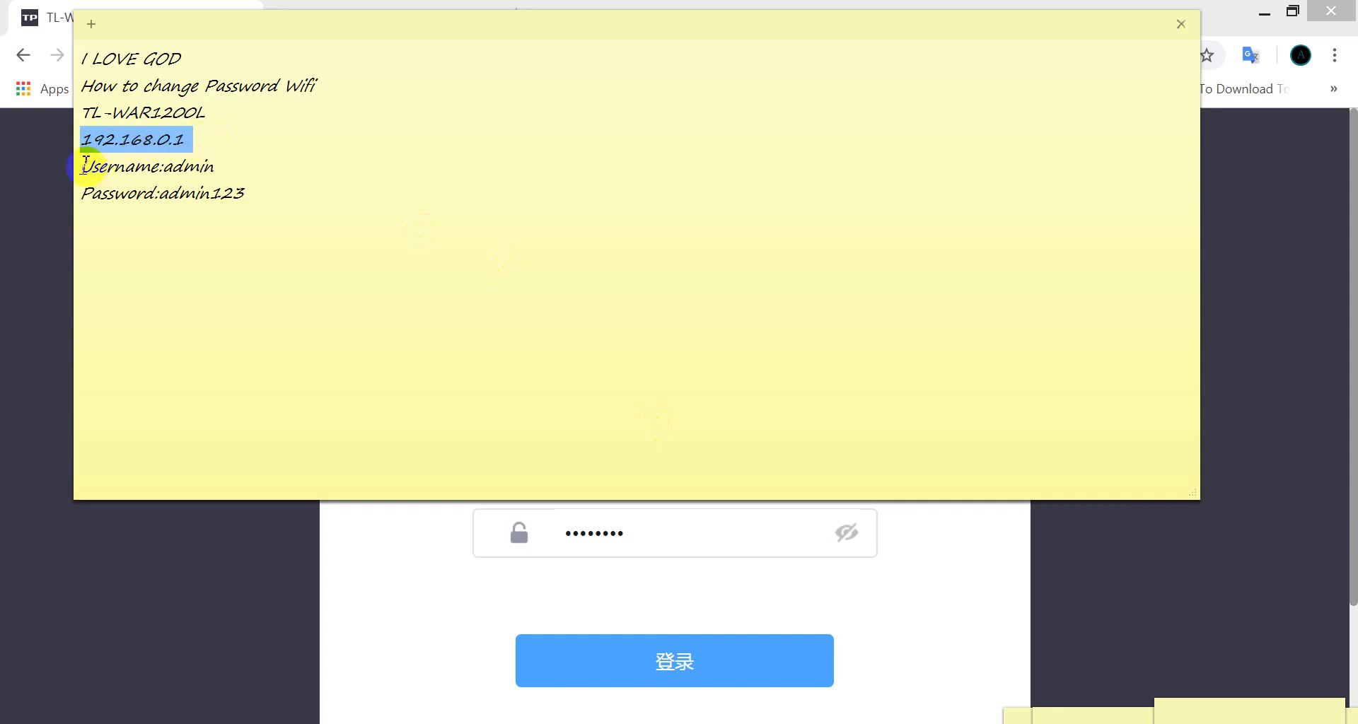
left_click_drag(91, 167, 243, 168)
left_click(172, 164)
left_click_drag(170, 194, 241, 195)
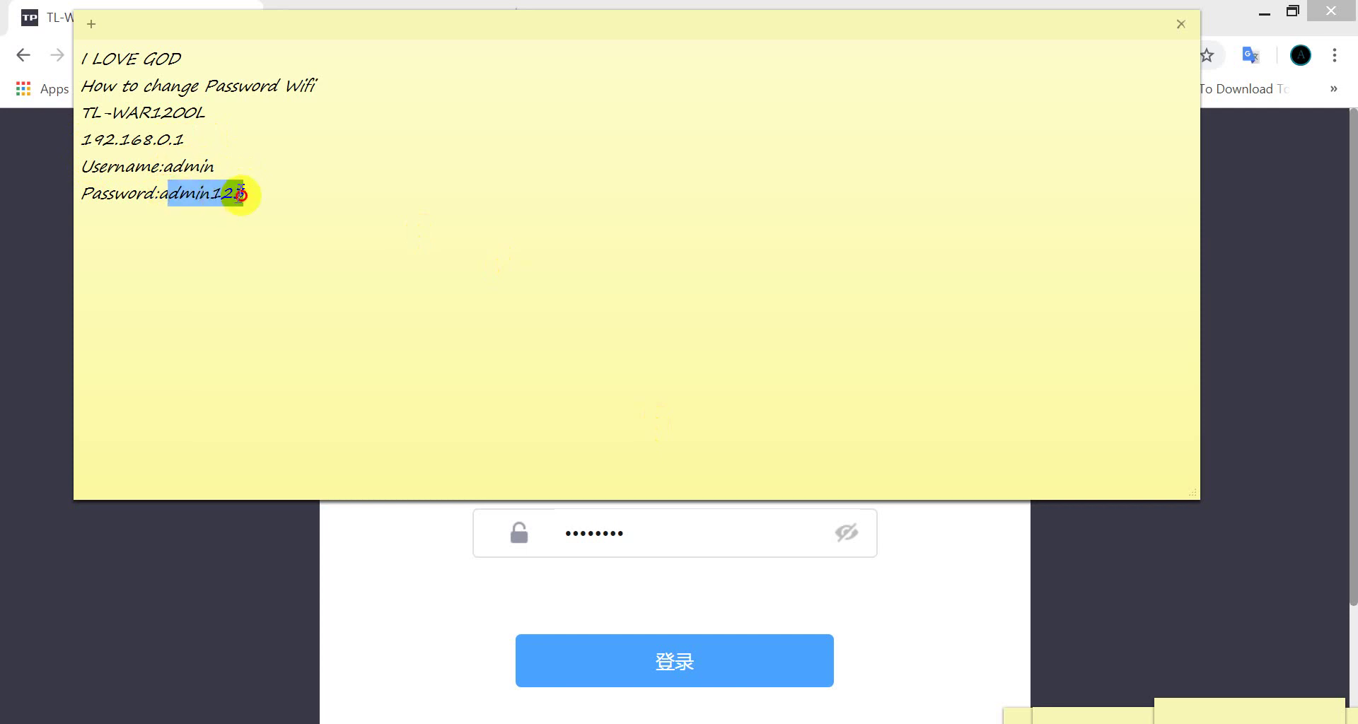
left_click(472, 573)
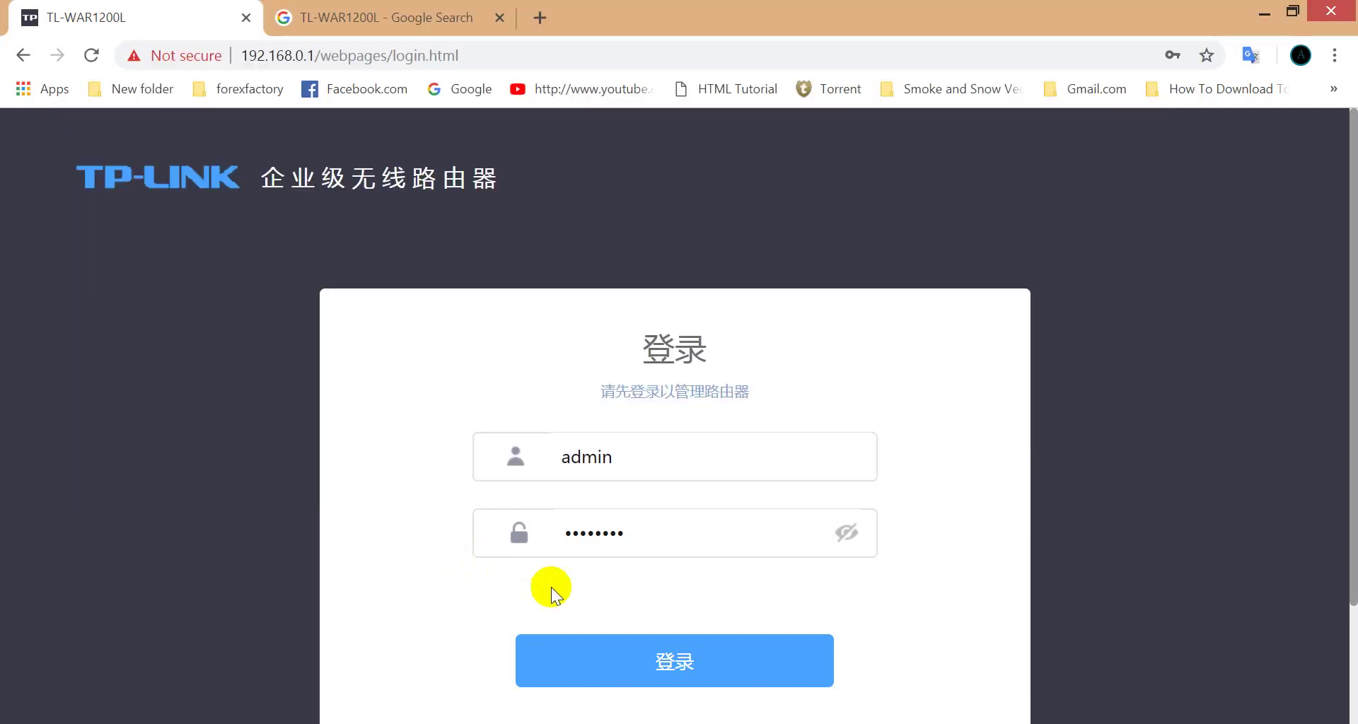
left_click(631, 657)
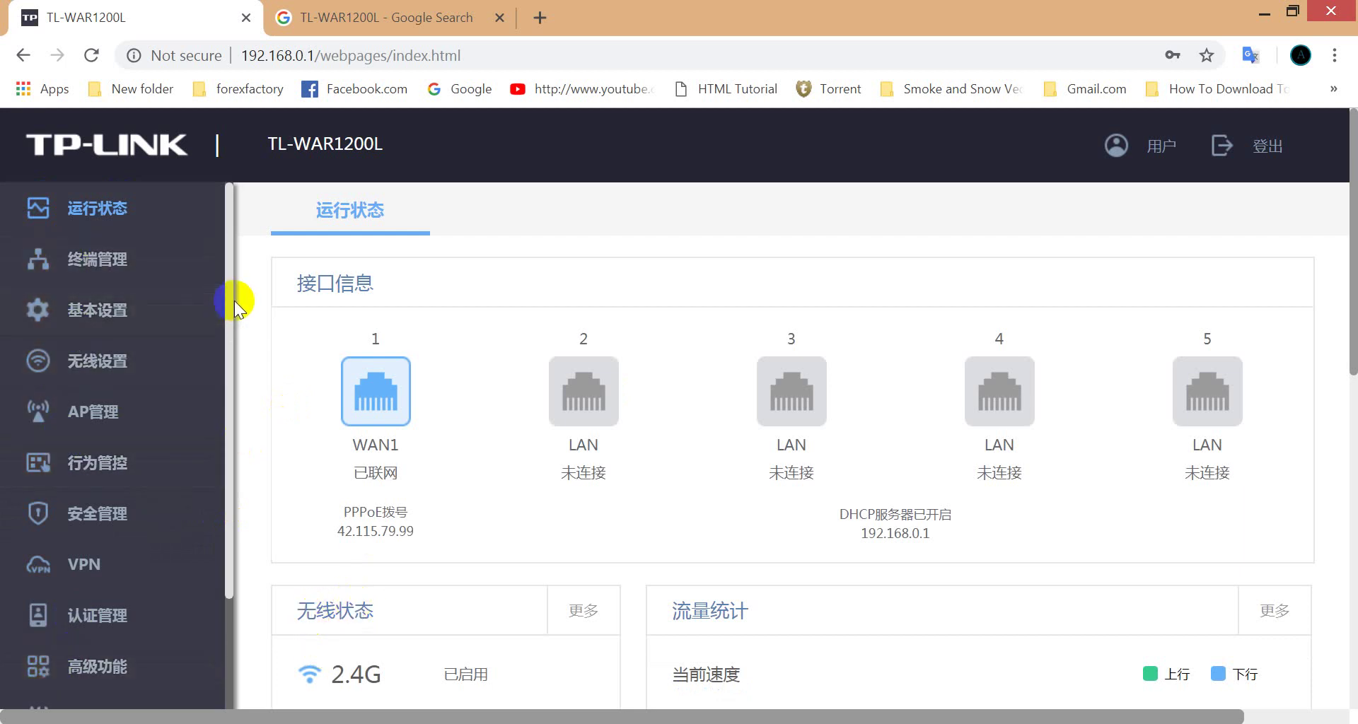
Step: Scroll the sidebar menu on the router's operating status dashboard
mouse_move(232, 300)
left_mouse_down()
mouse_move(233, 485)
mouse_move(212, 290)
left_mouse_up()
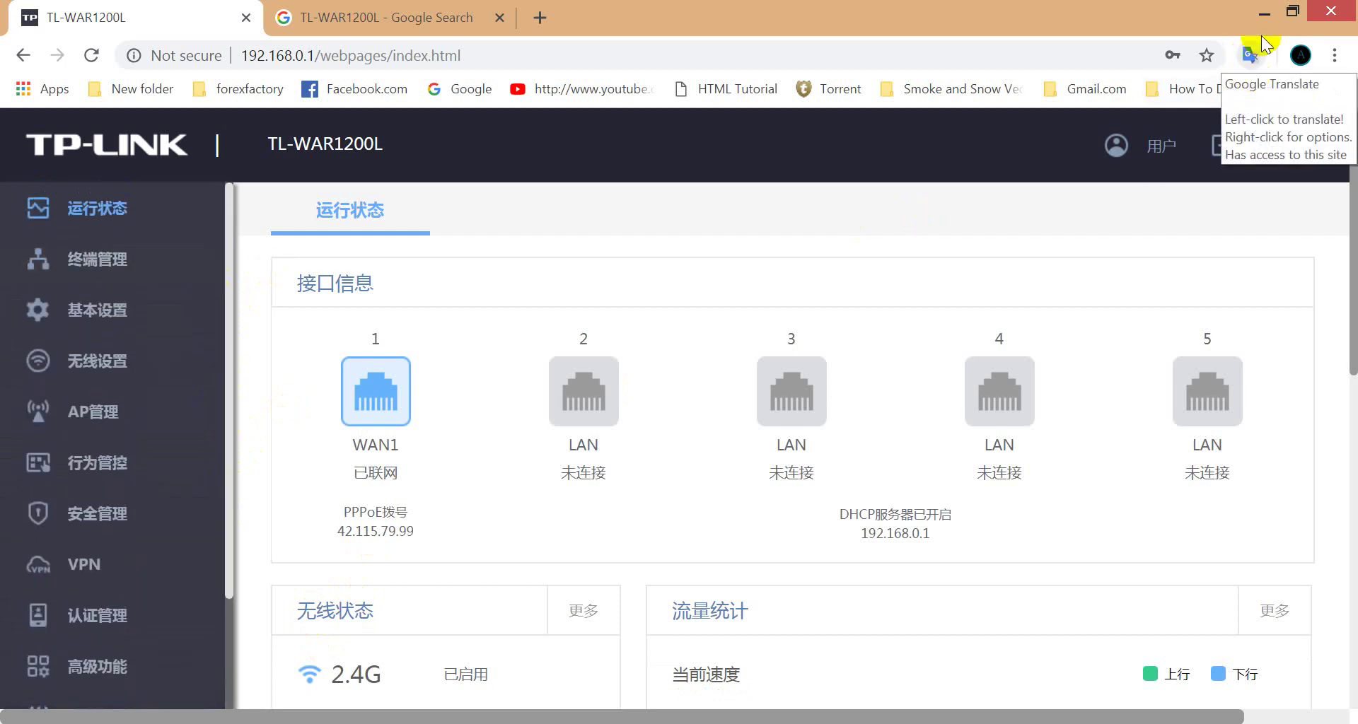
Step: Translate the Chinese router admin page into English with the Google Translate extension
left_click(1250, 56)
left_click(1250, 57)
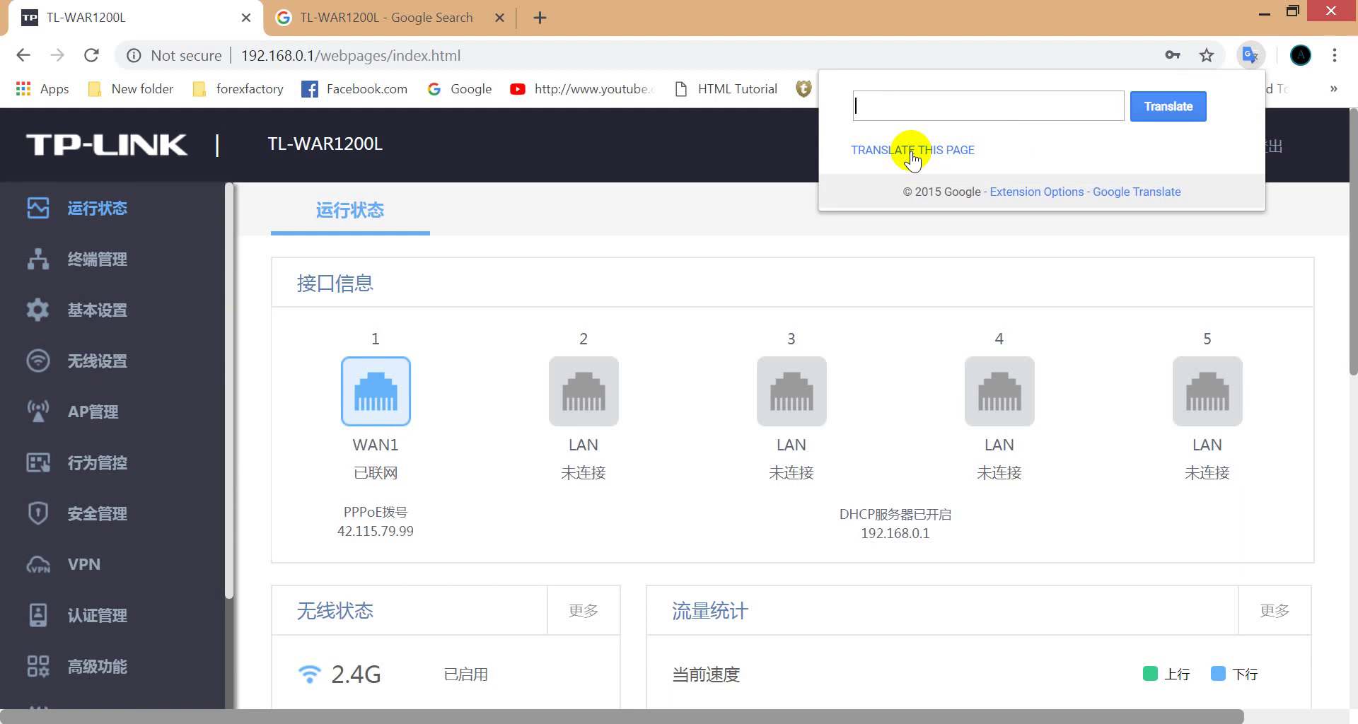
left_click(912, 151)
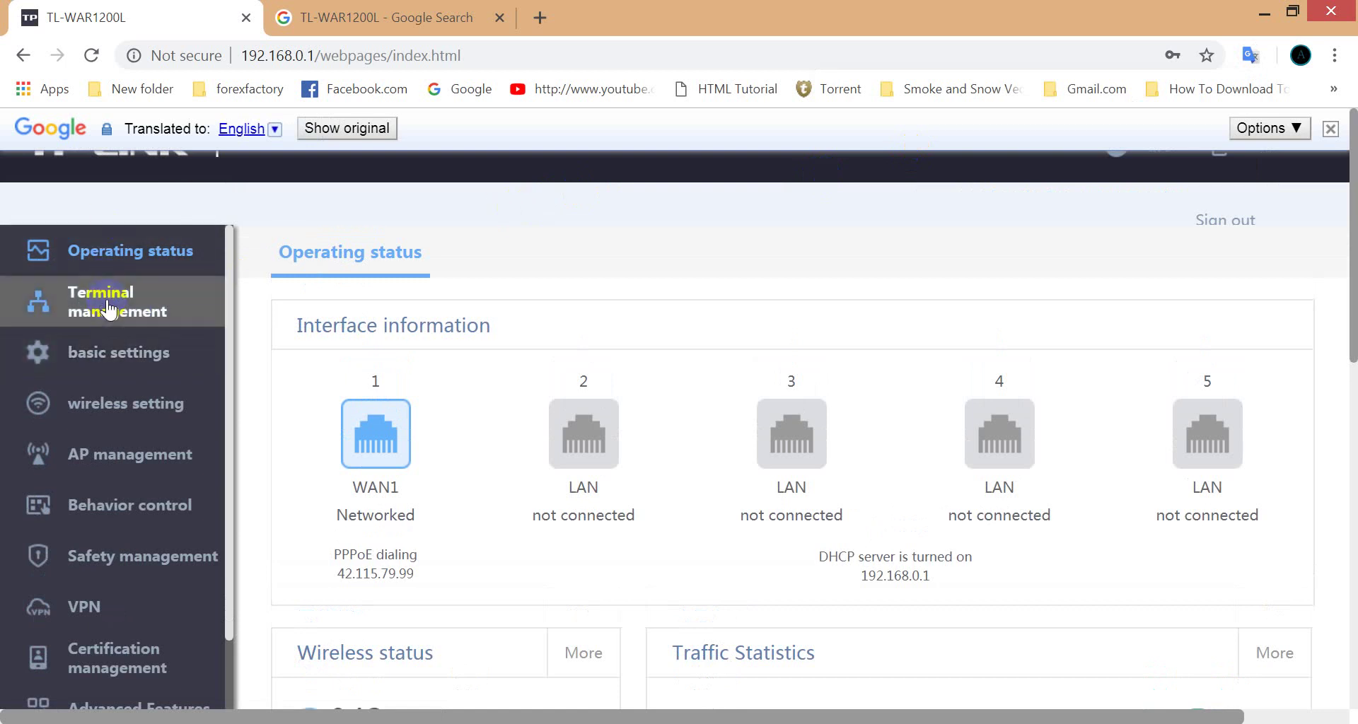
left_click(142, 352)
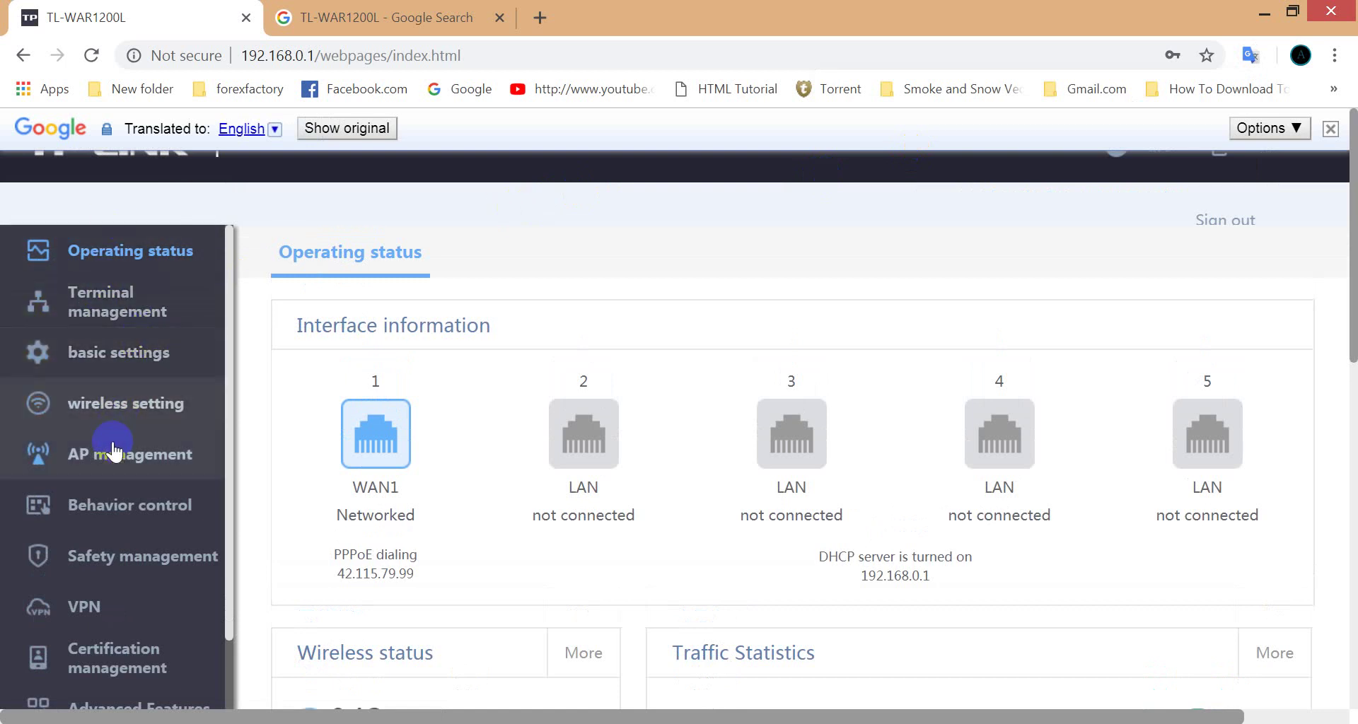
Step: Expand wireless setting in the sidebar and open the 5G wireless settings page
left_click(122, 416)
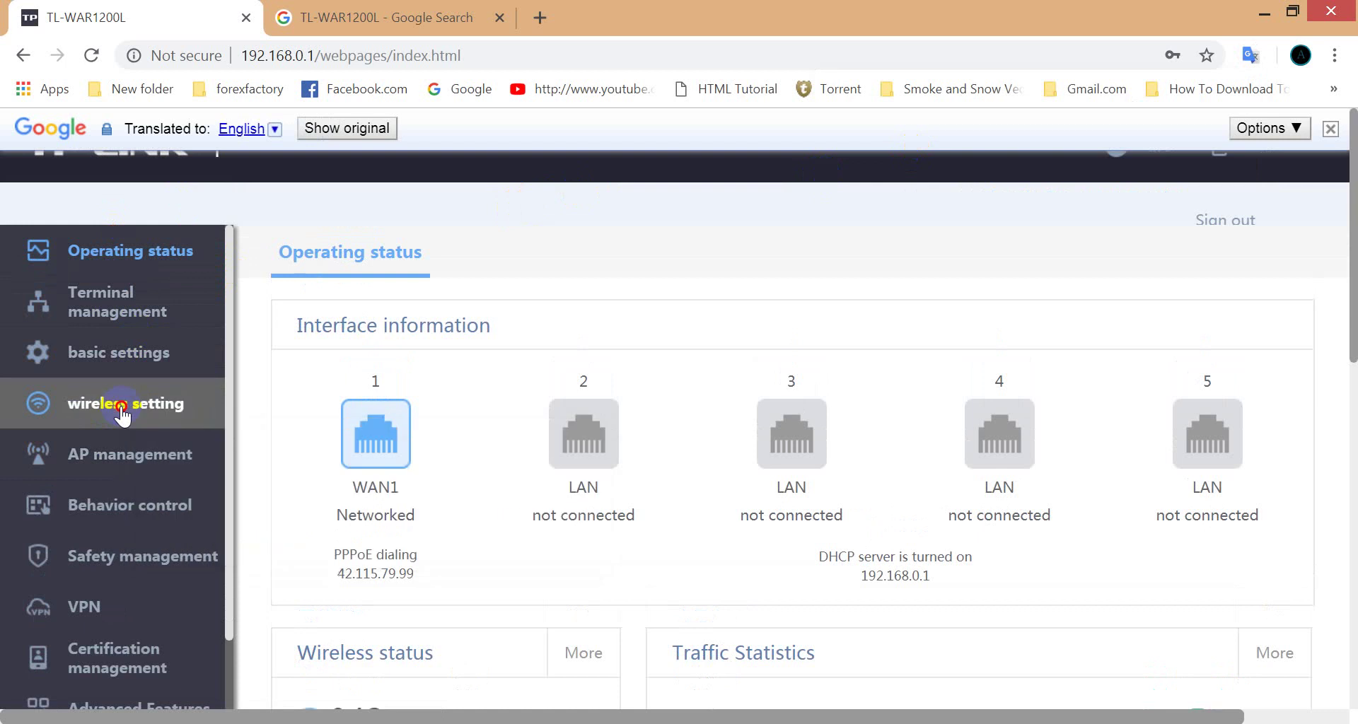
left_click(99, 495)
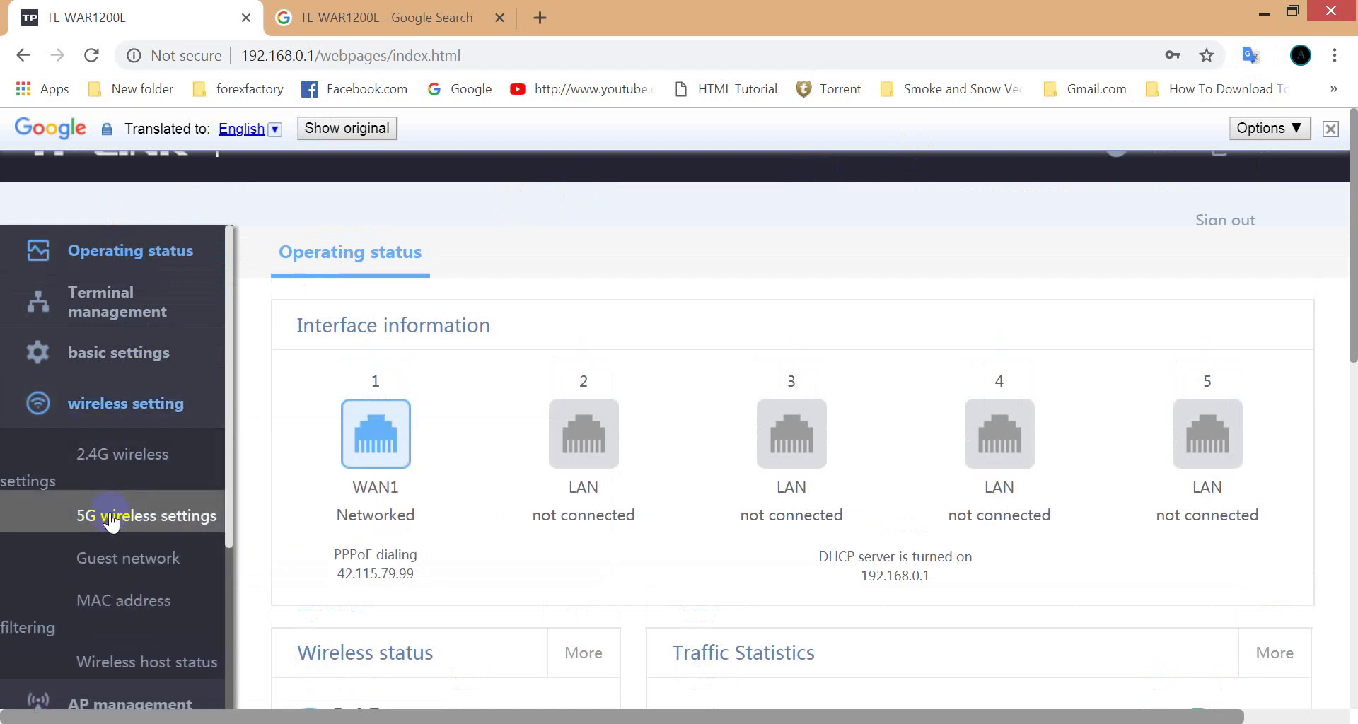
left_click_drag(232, 332, 236, 397)
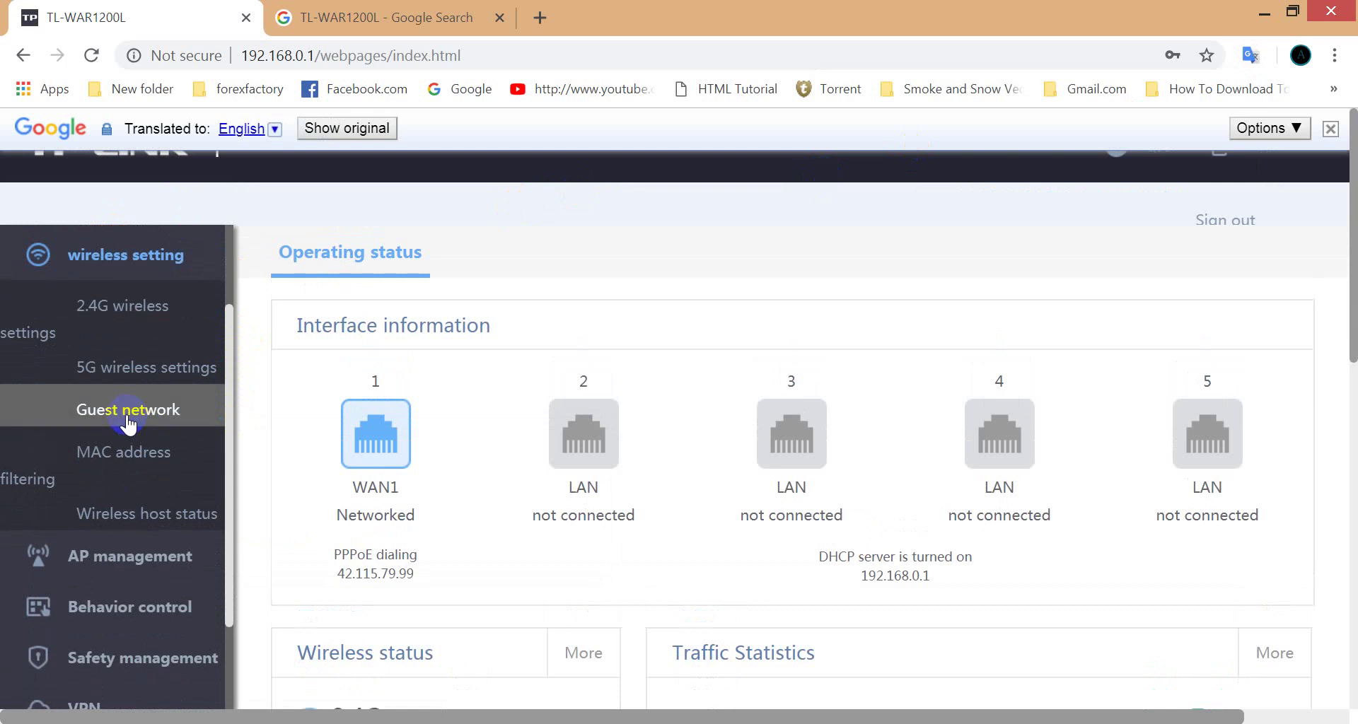
mouse_move(128, 424)
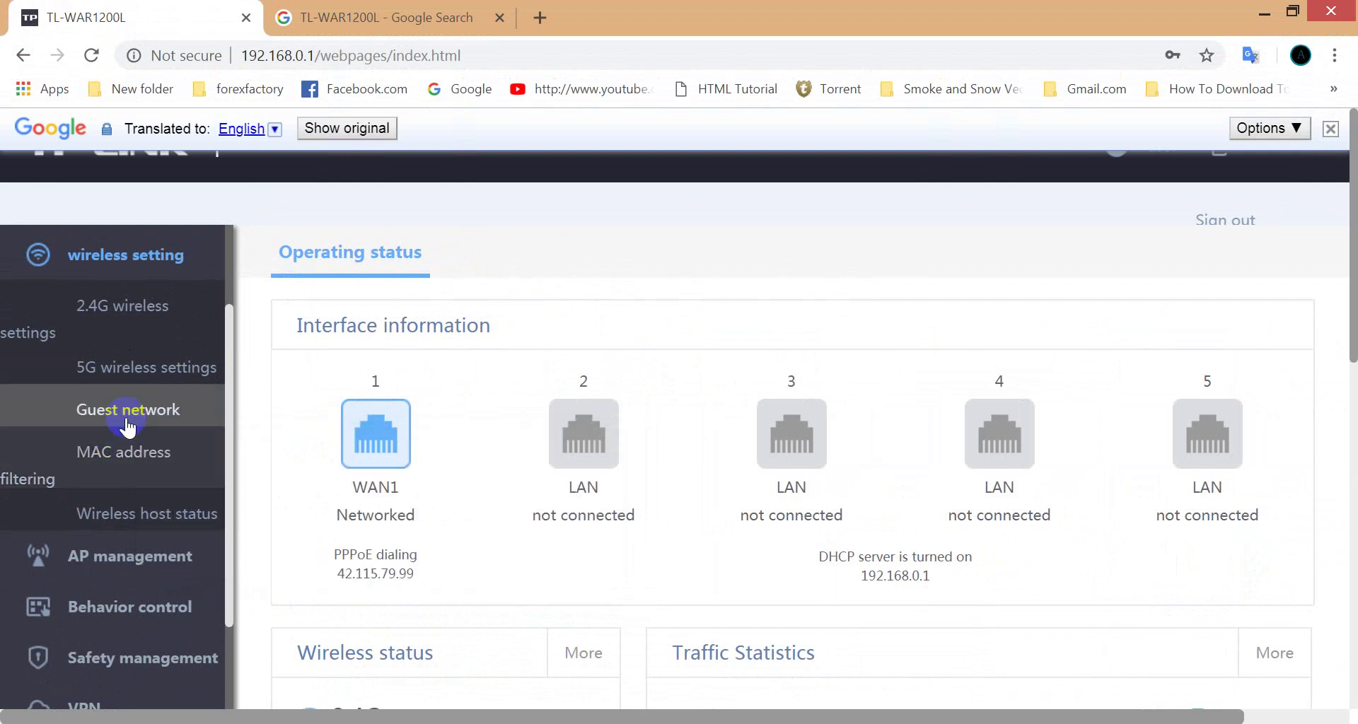
left_click(127, 376)
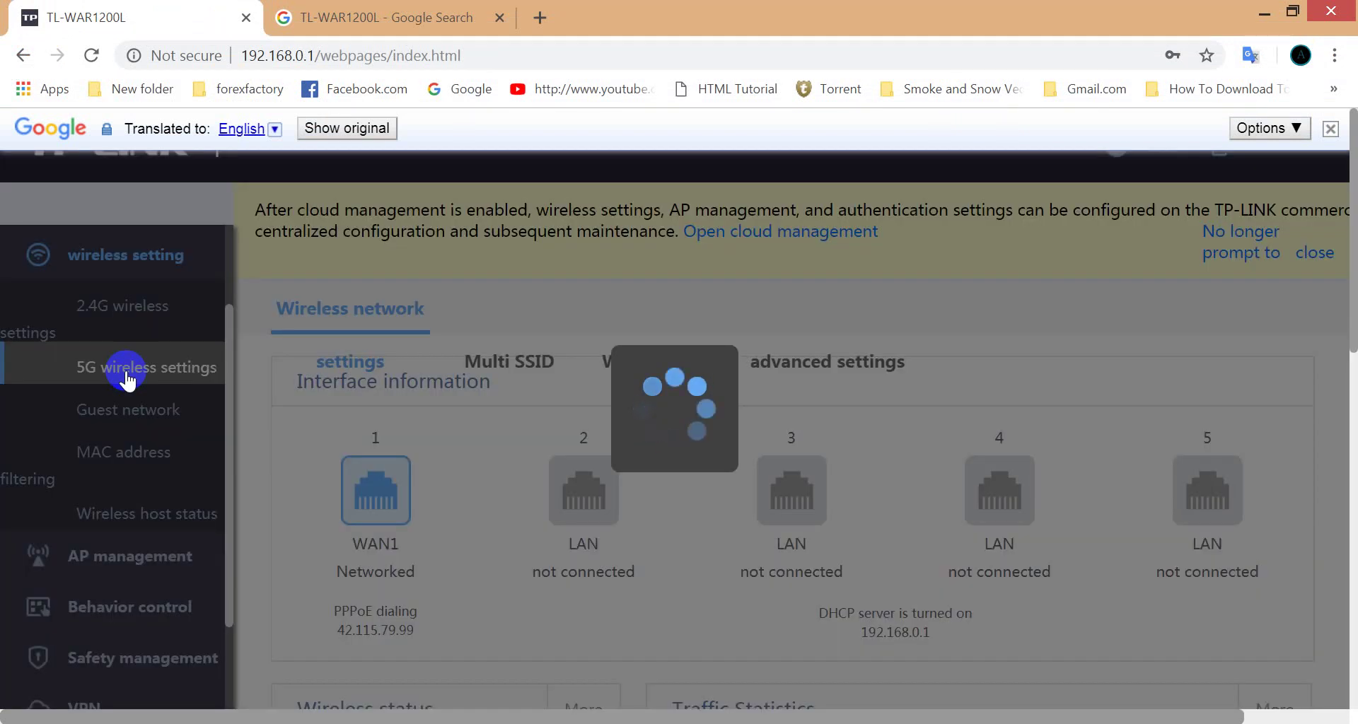
Step: Replace the 5G wireless password with the new key and keep AES encryption
mouse_move(127, 369)
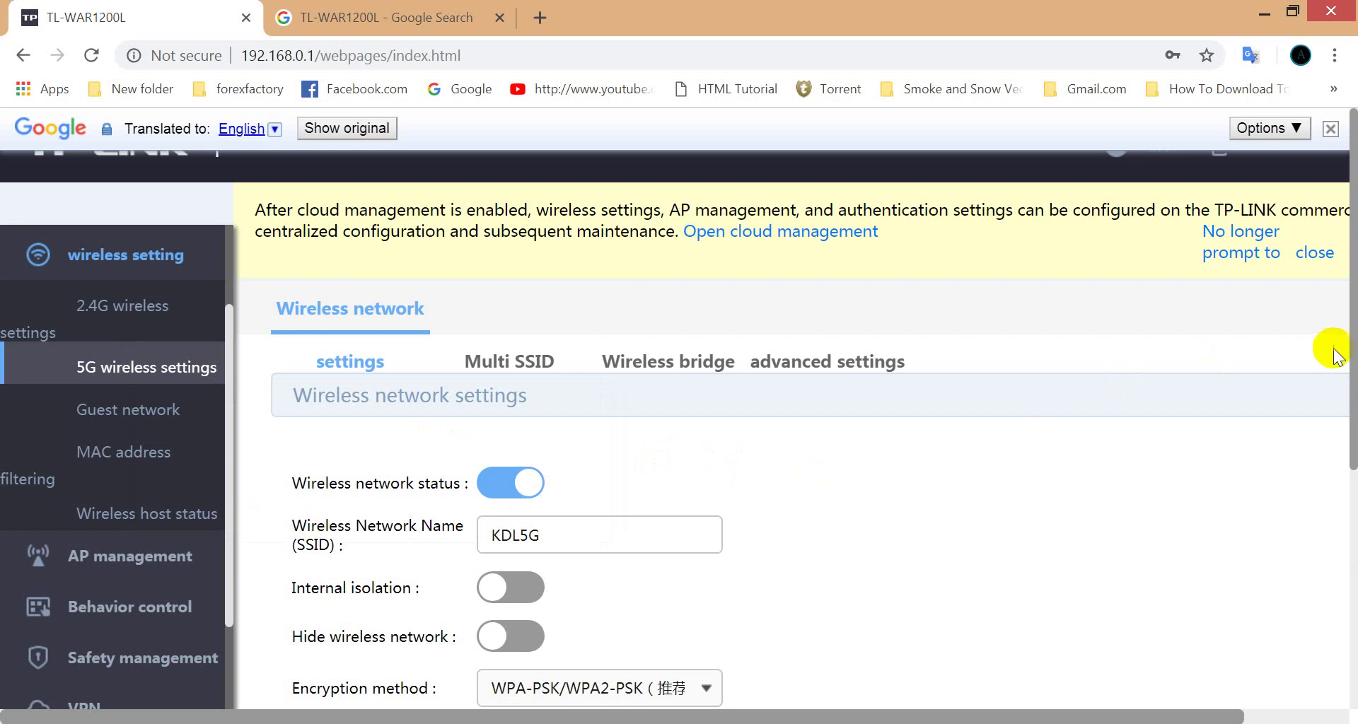
scroll(1353, 342, "down", 1)
left_click_drag(1353, 342, 1353, 492)
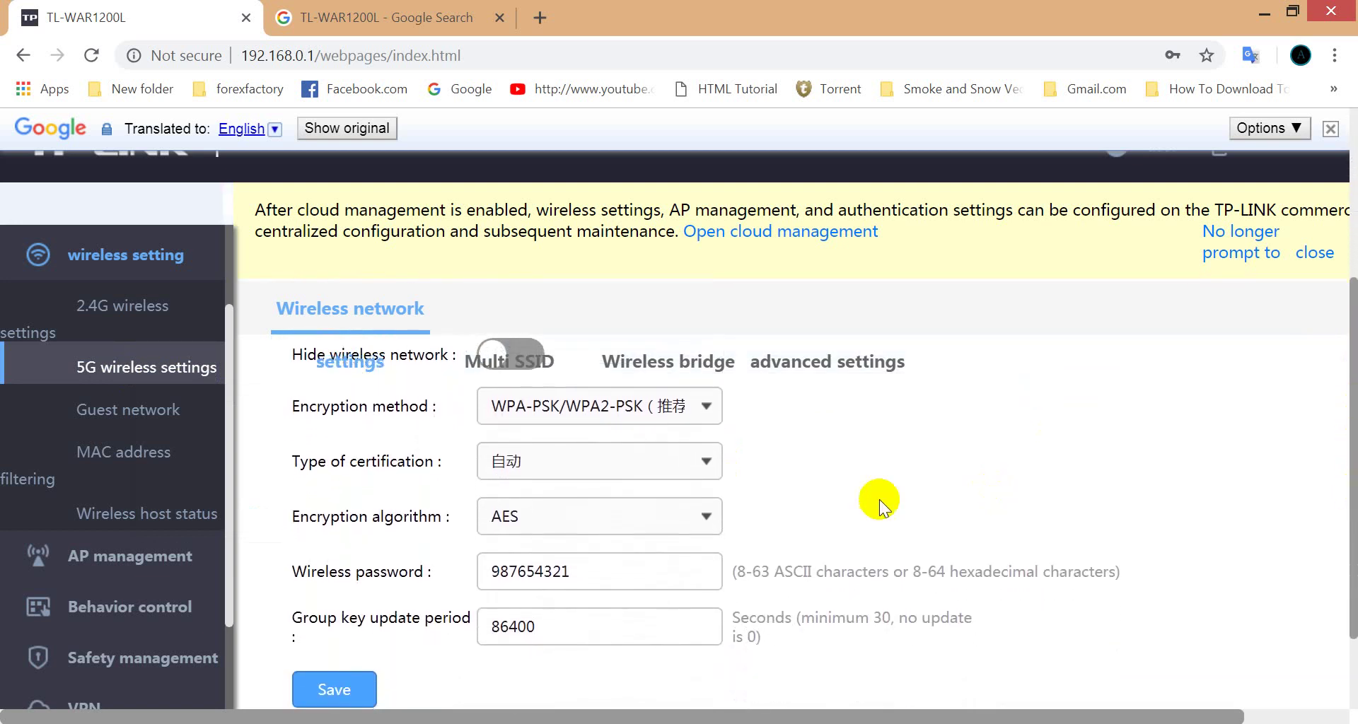
left_click_drag(582, 566, 486, 572)
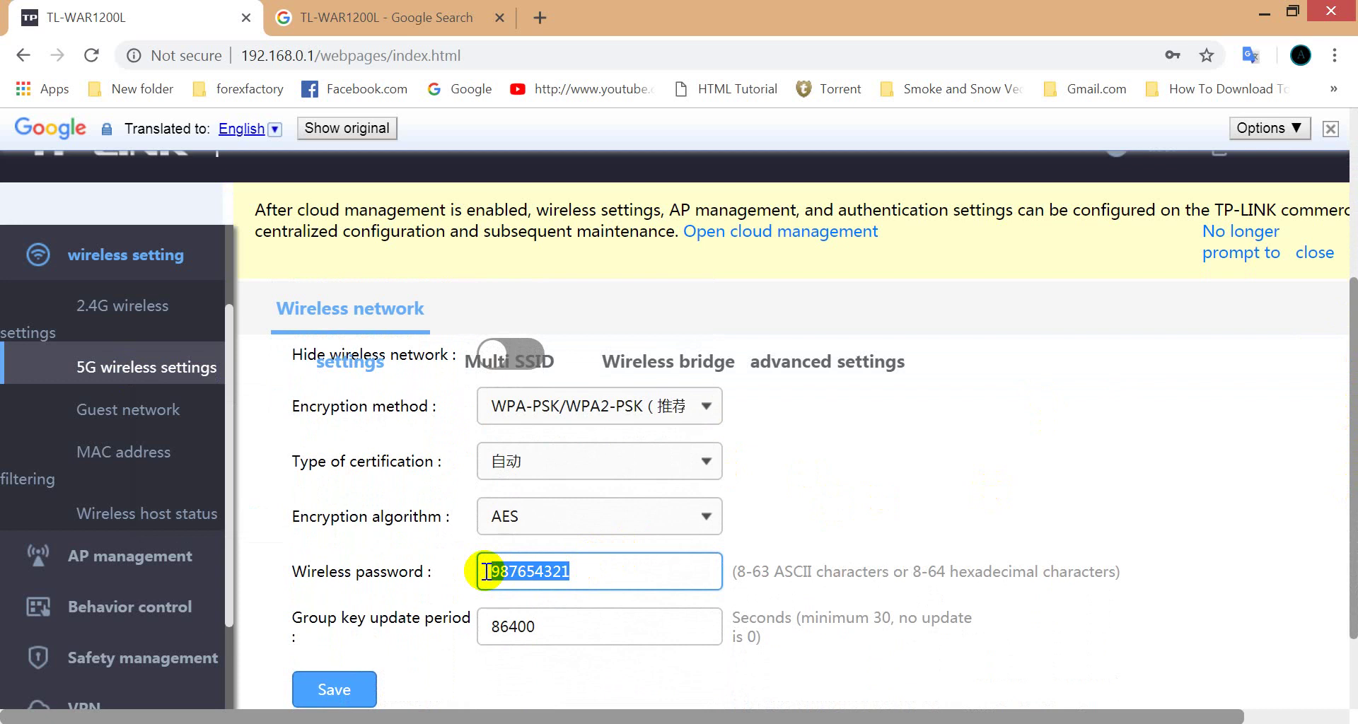
type("123456789")
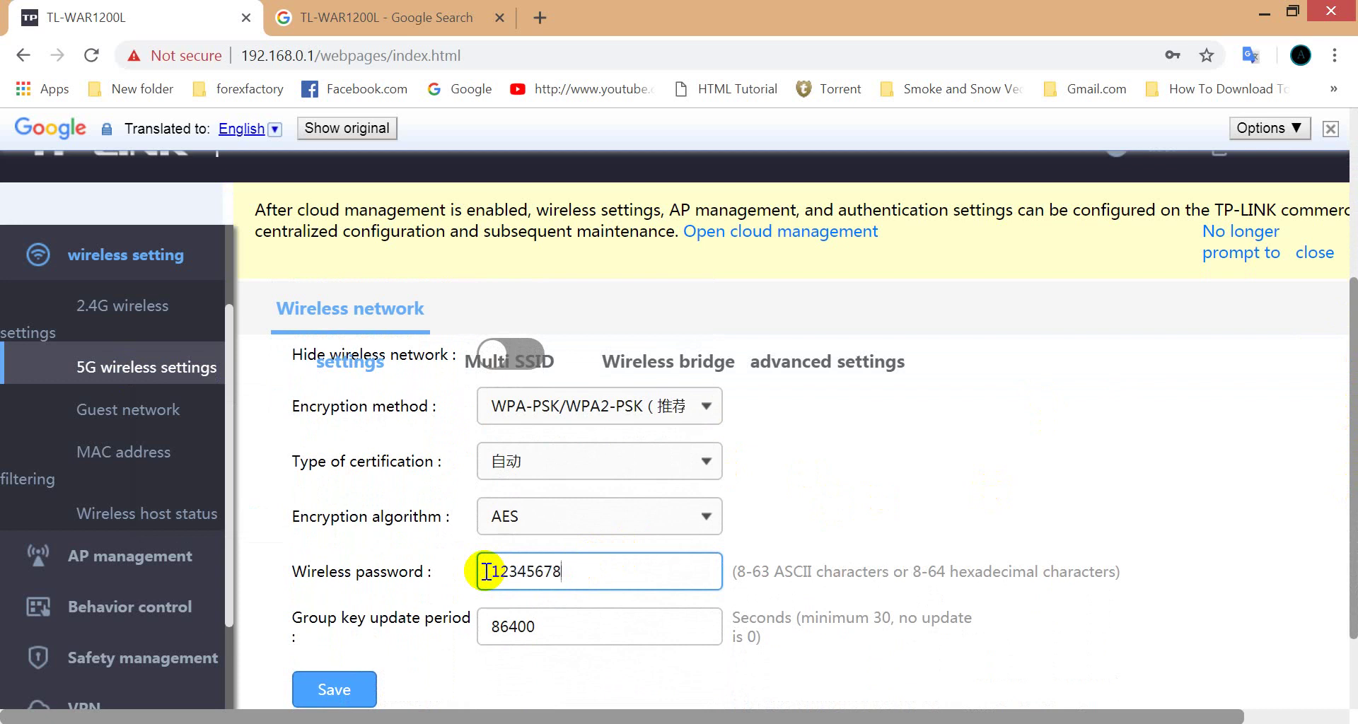
left_click(532, 508)
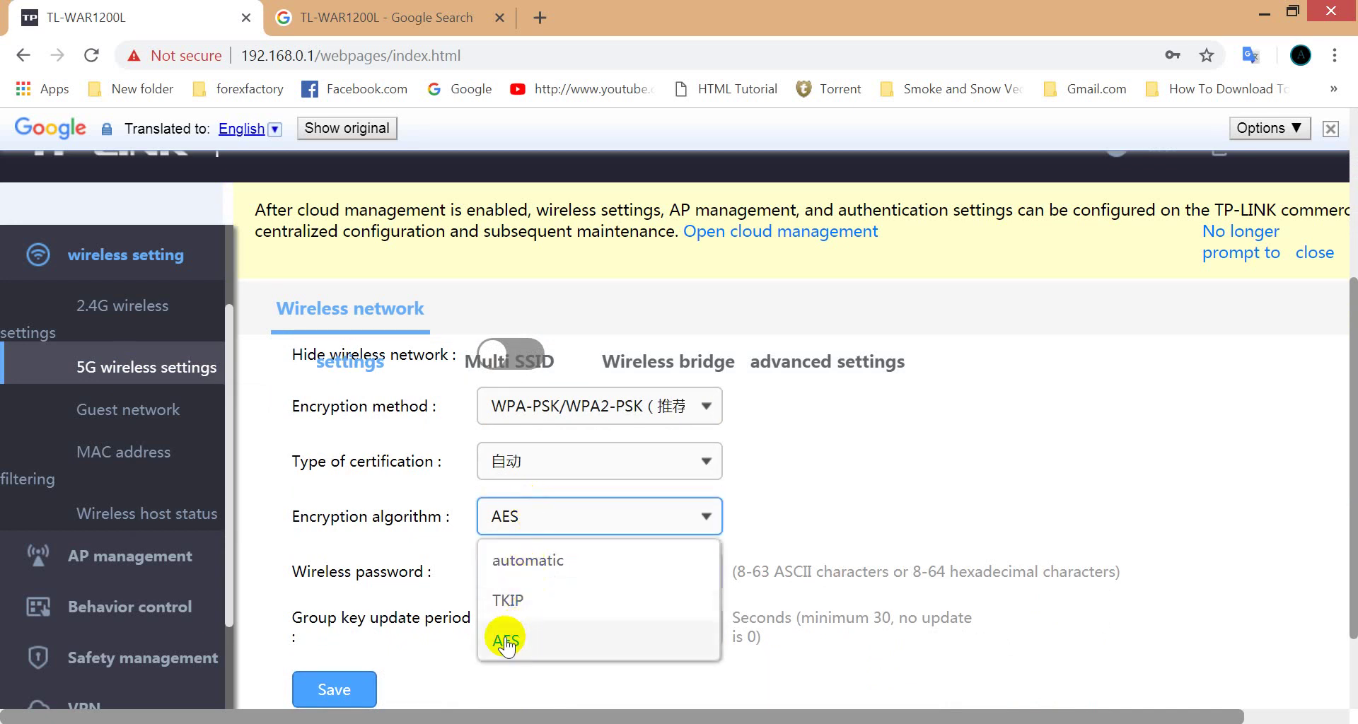
left_click(502, 639)
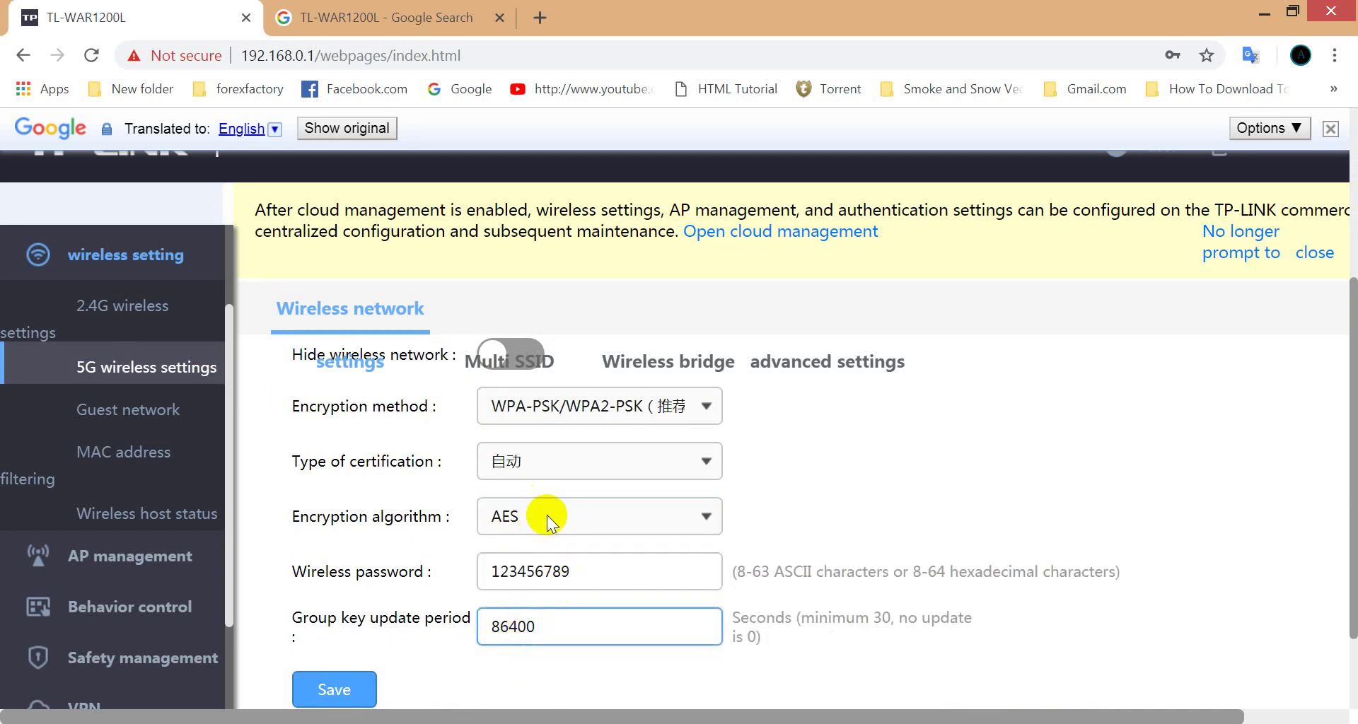
Step: Review the encryption method and KDL5G network name, then save the 5G wireless settings
left_click(705, 407)
key("super")
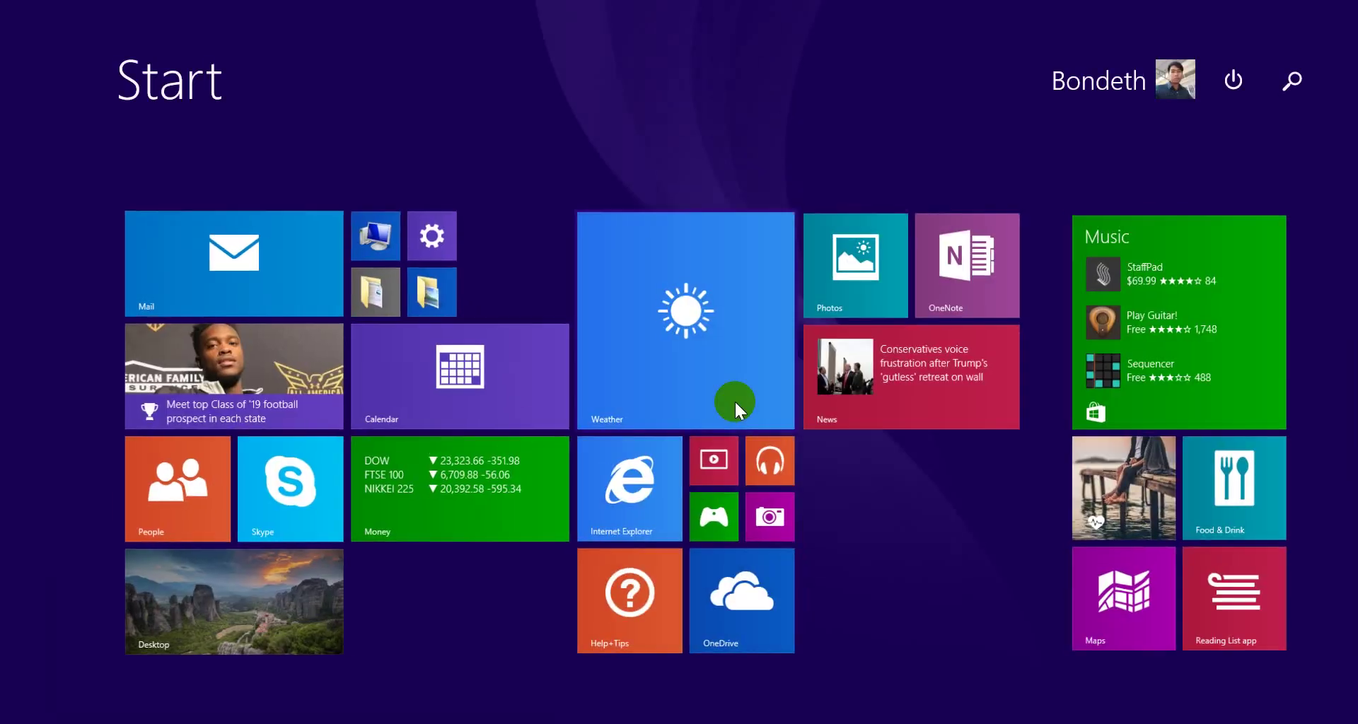
left_click(255, 643)
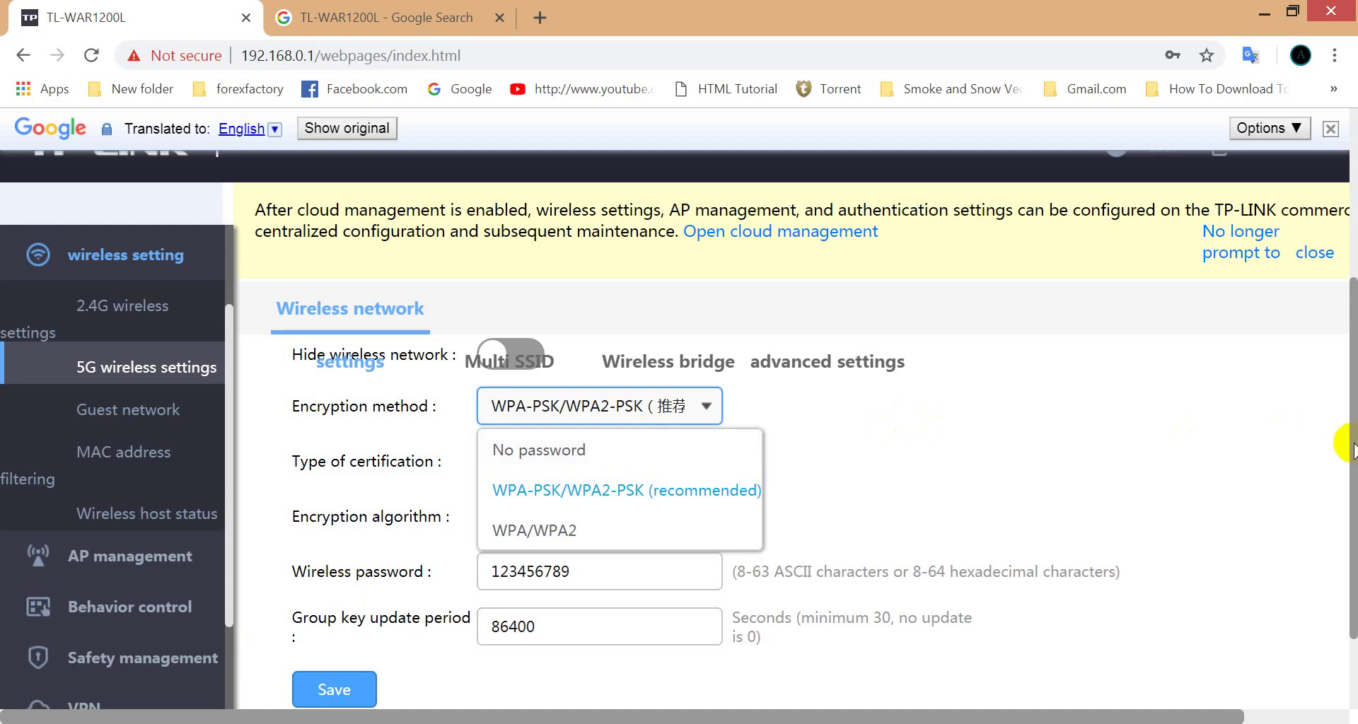
left_click_drag(1349, 440, 1334, 318)
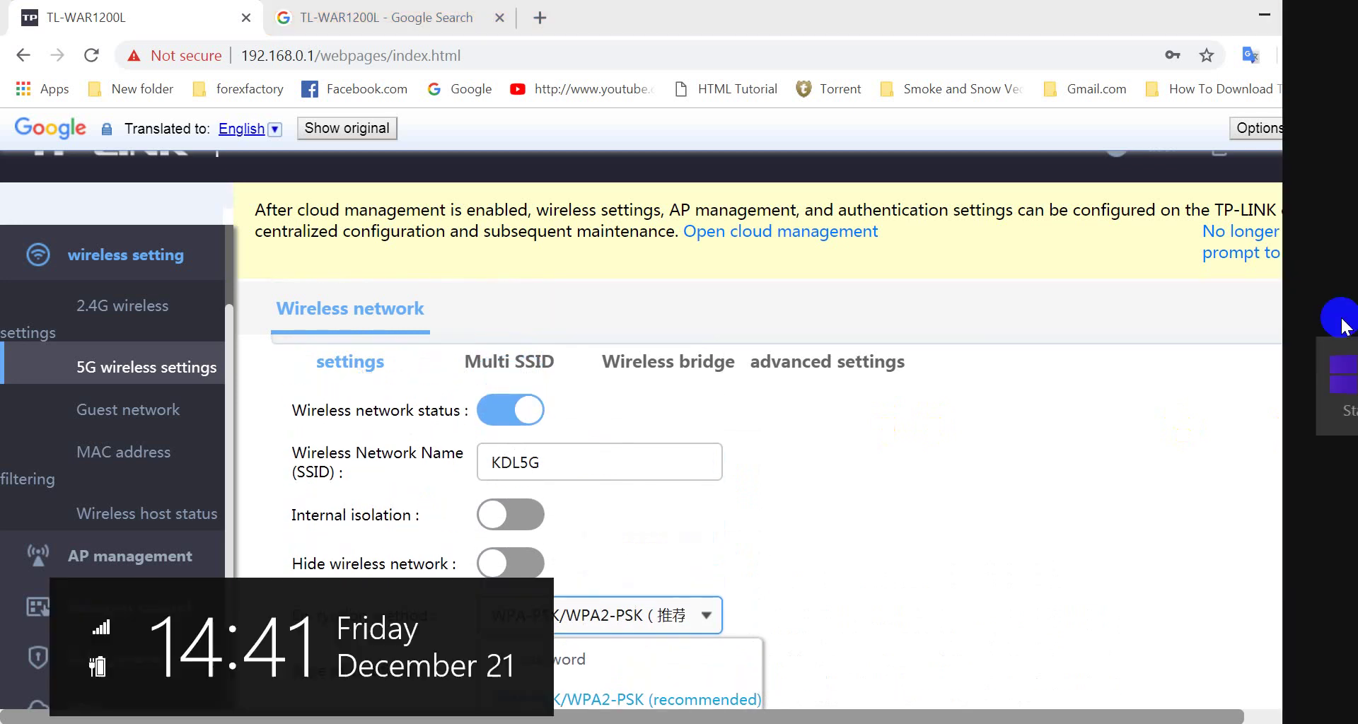
left_click(553, 461)
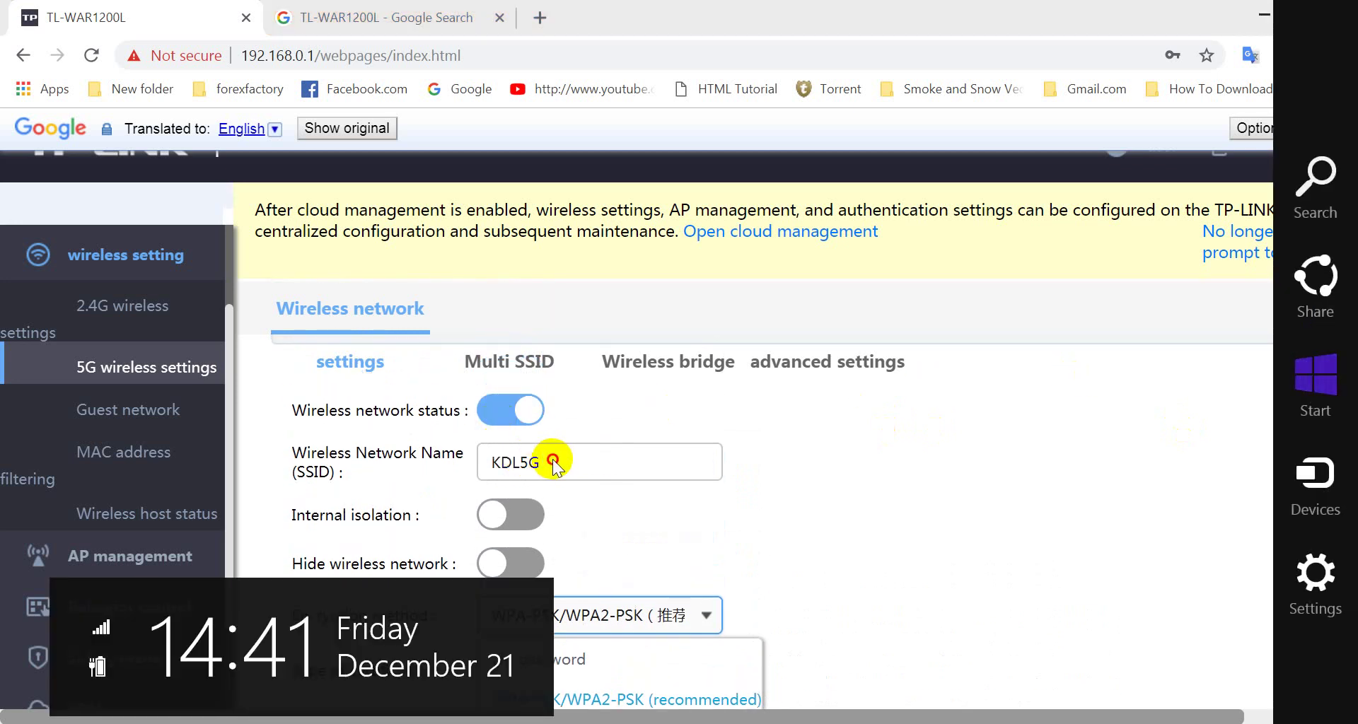
left_click_drag(553, 461, 481, 462)
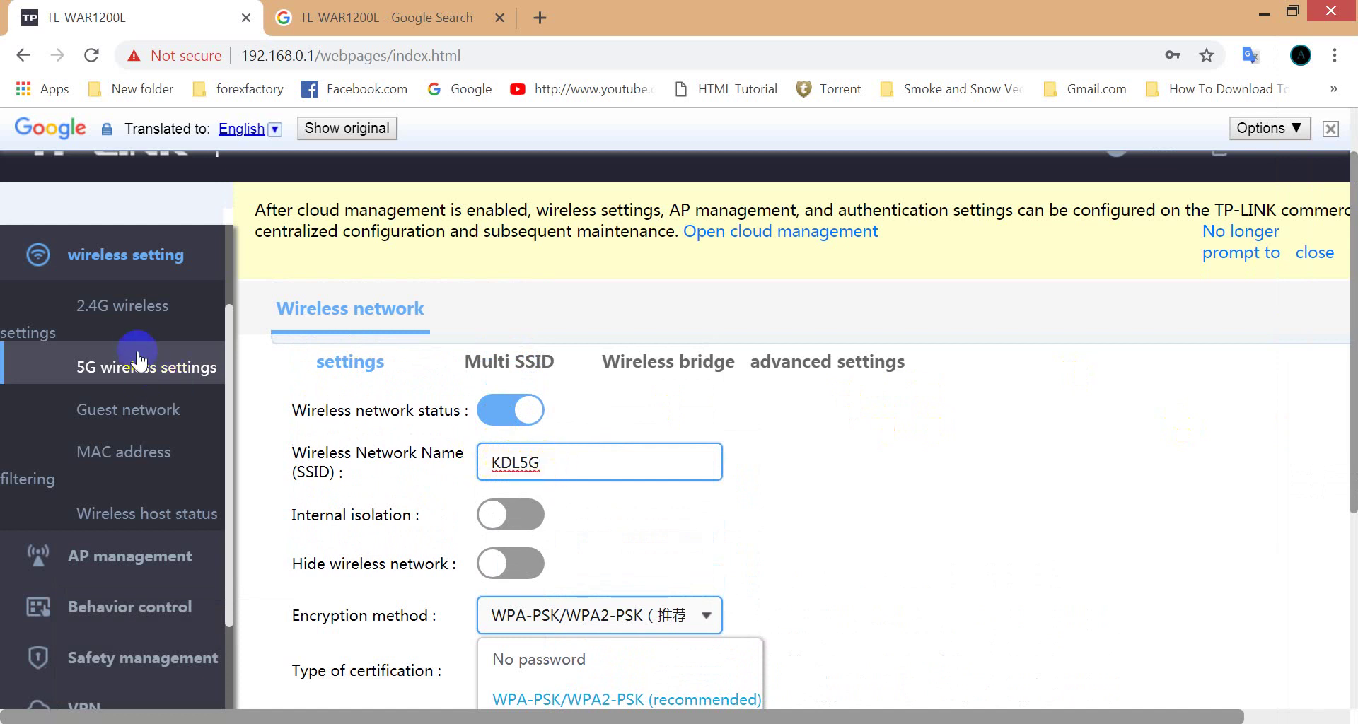
left_click(138, 317)
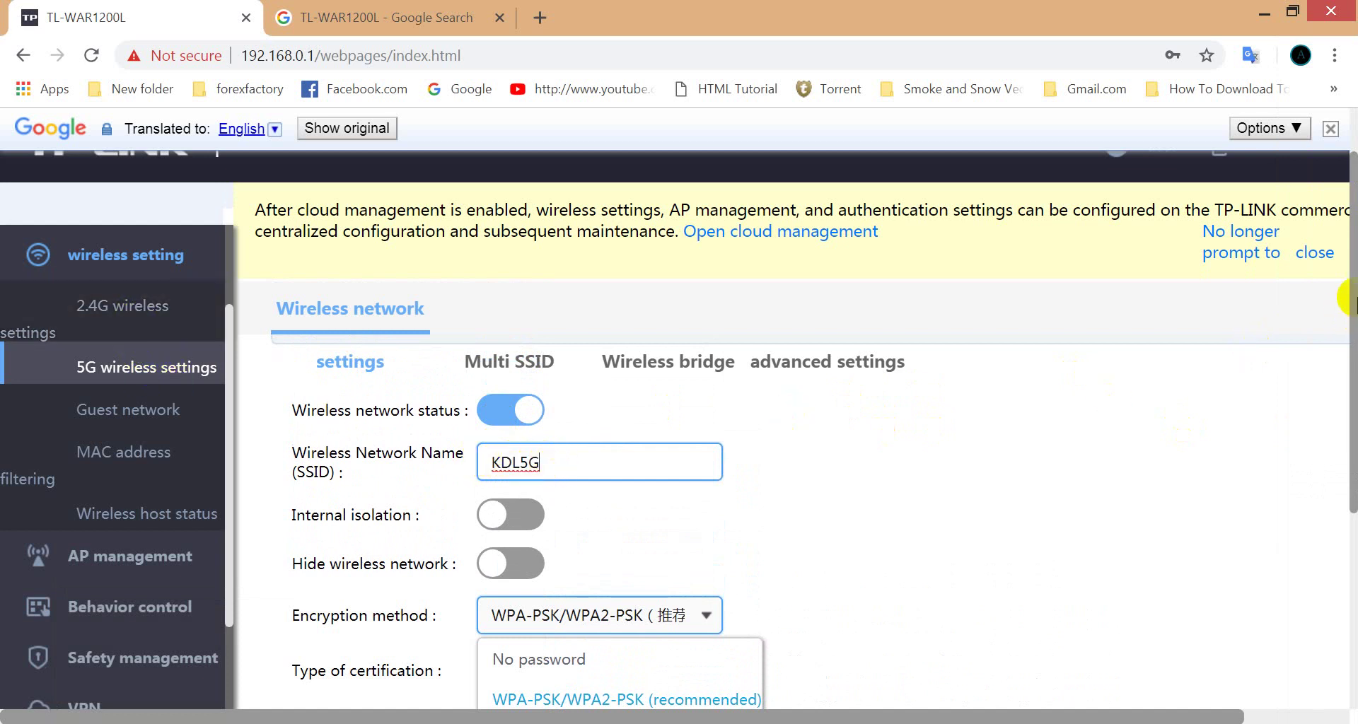
left_click_drag(1346, 290, 1351, 467)
scroll(1352, 467, "up", 3)
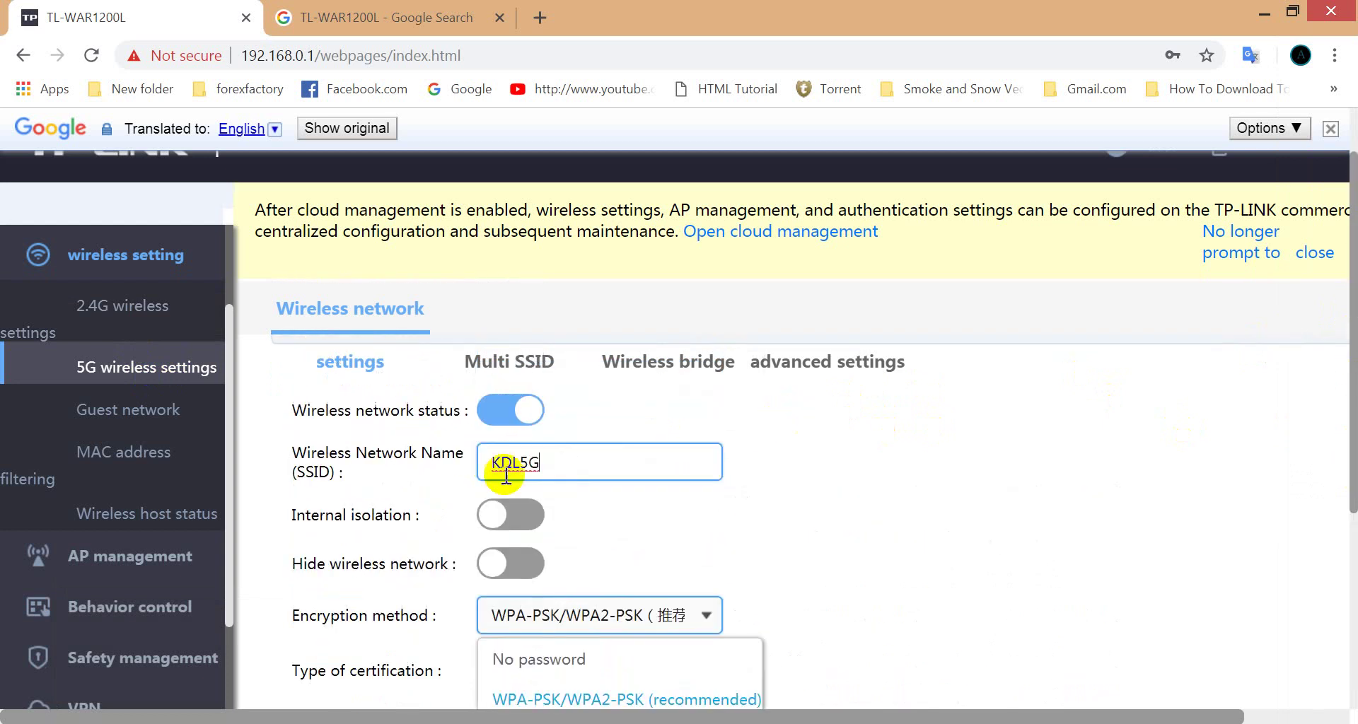
left_click_drag(1346, 370, 1337, 561)
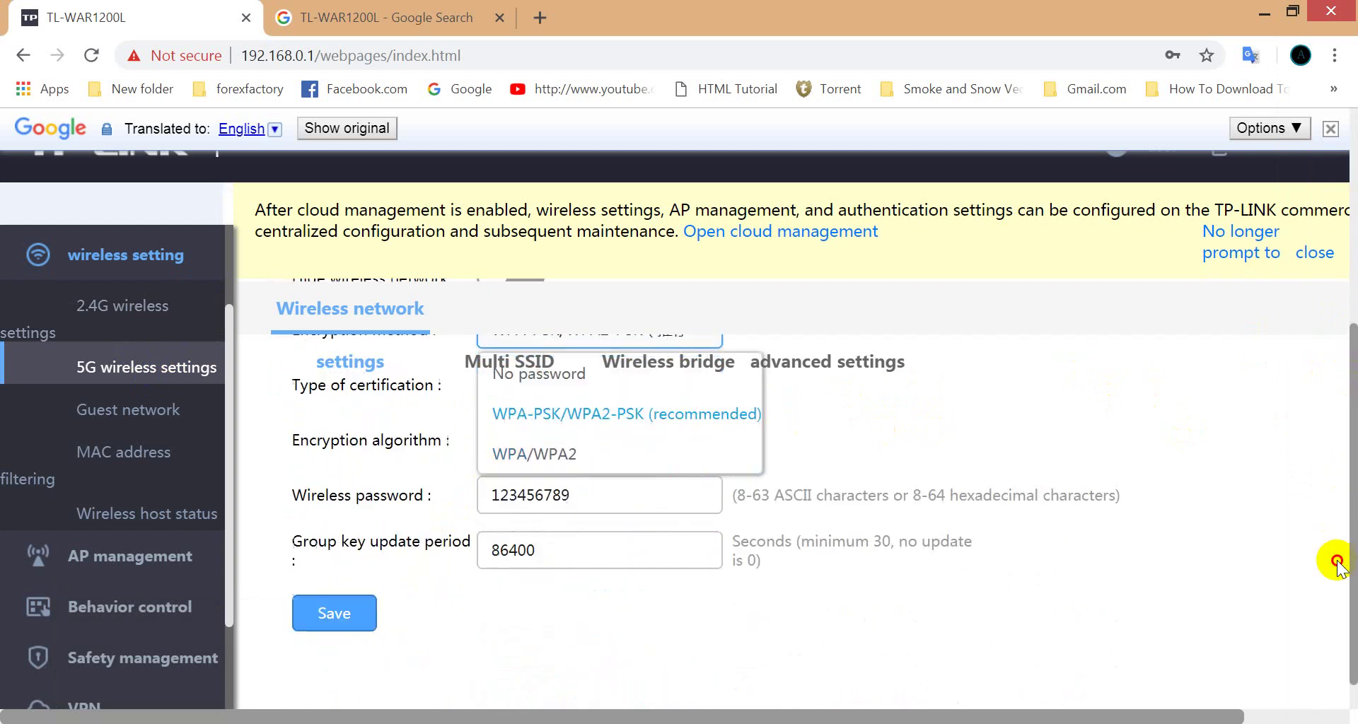
left_click(311, 584)
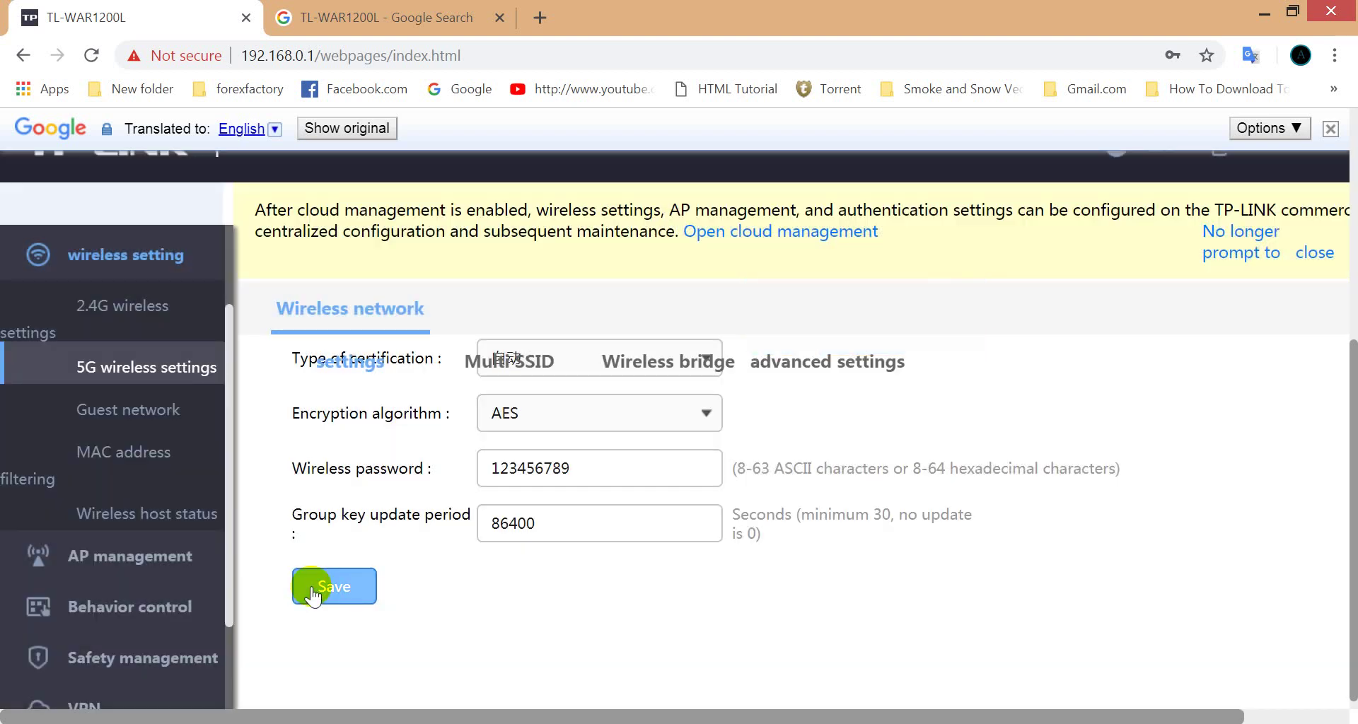
Step: Open the 2.4G wireless settings page from the Wireless Setting sidebar
left_click(123, 416)
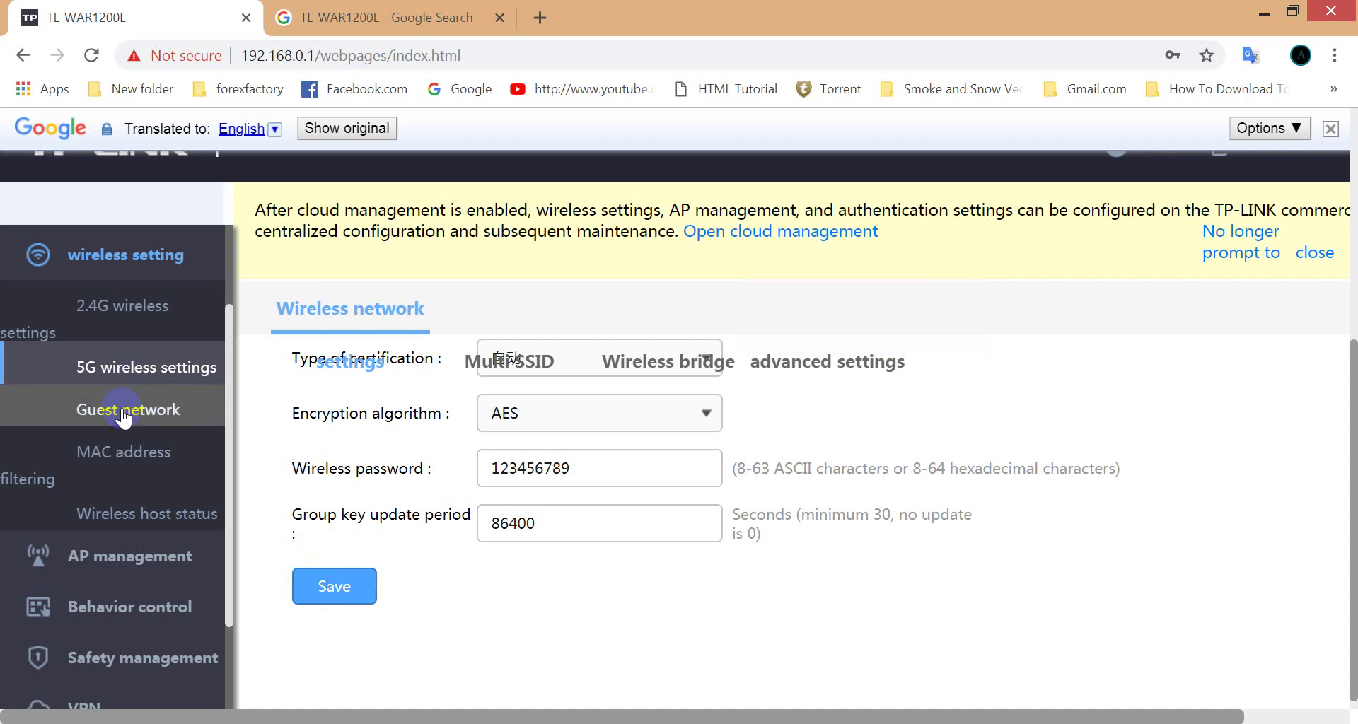
left_click(120, 315)
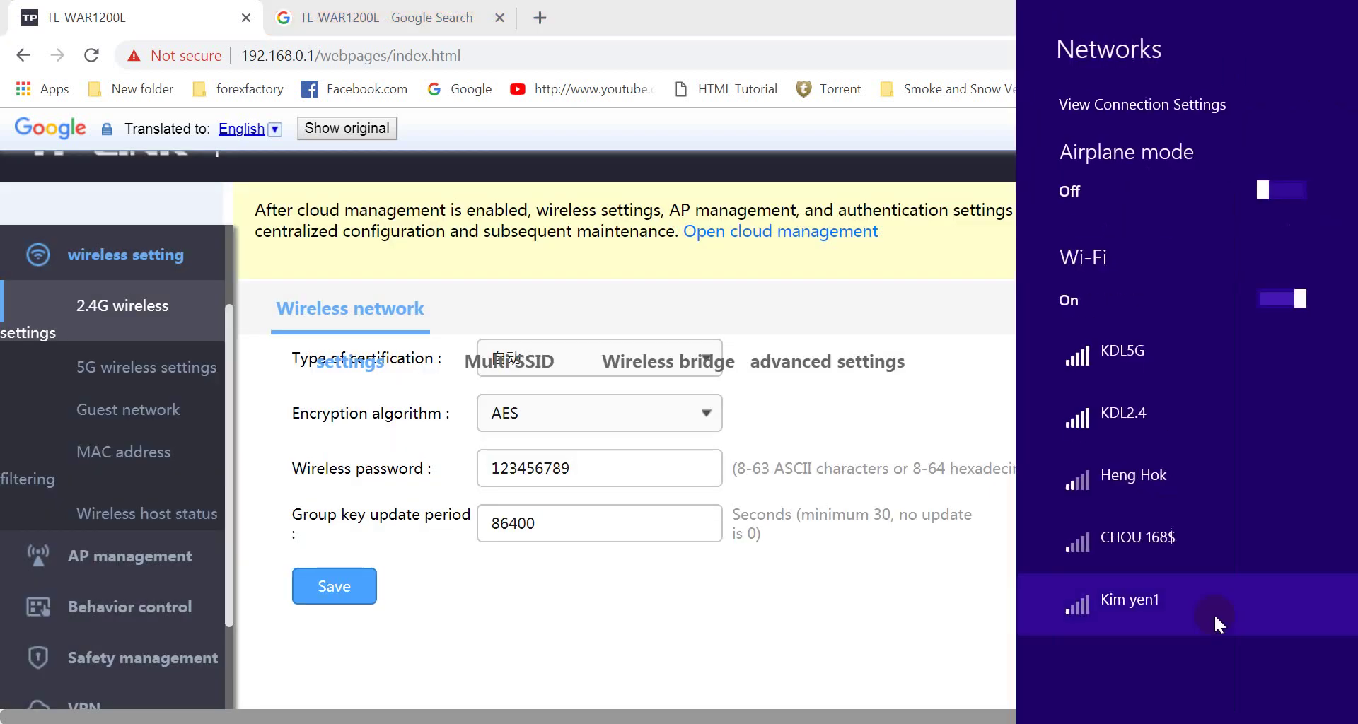
Step: Try connecting to KDL5G, then forget the network and its old stored key
left_click(1169, 380)
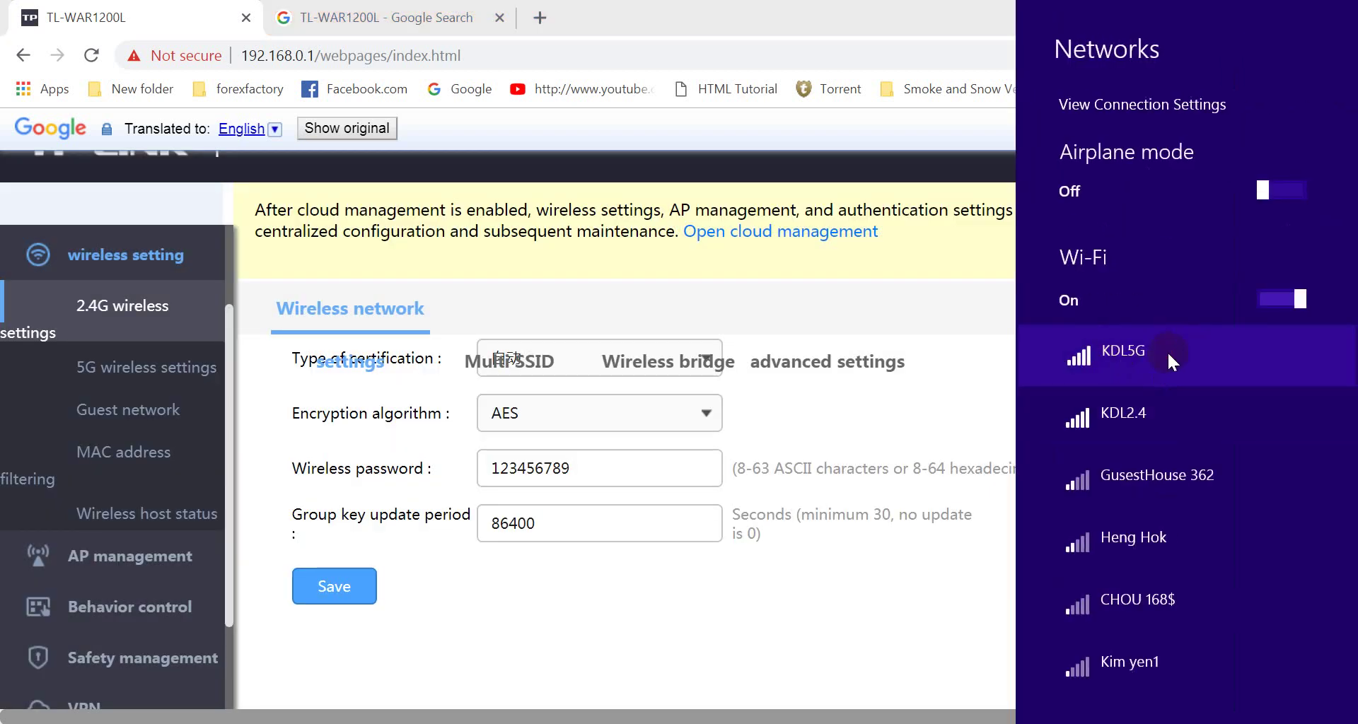
left_click(1239, 470)
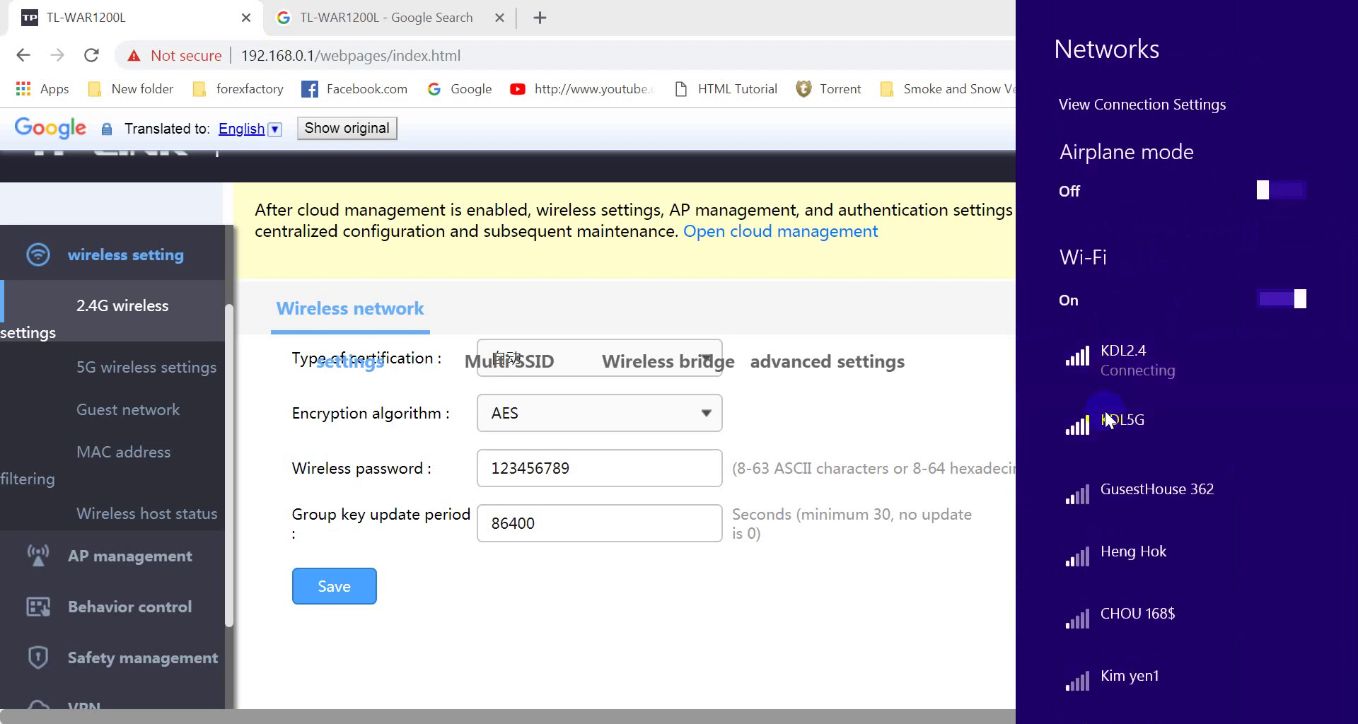
right_click(1105, 409)
left_click(1107, 386)
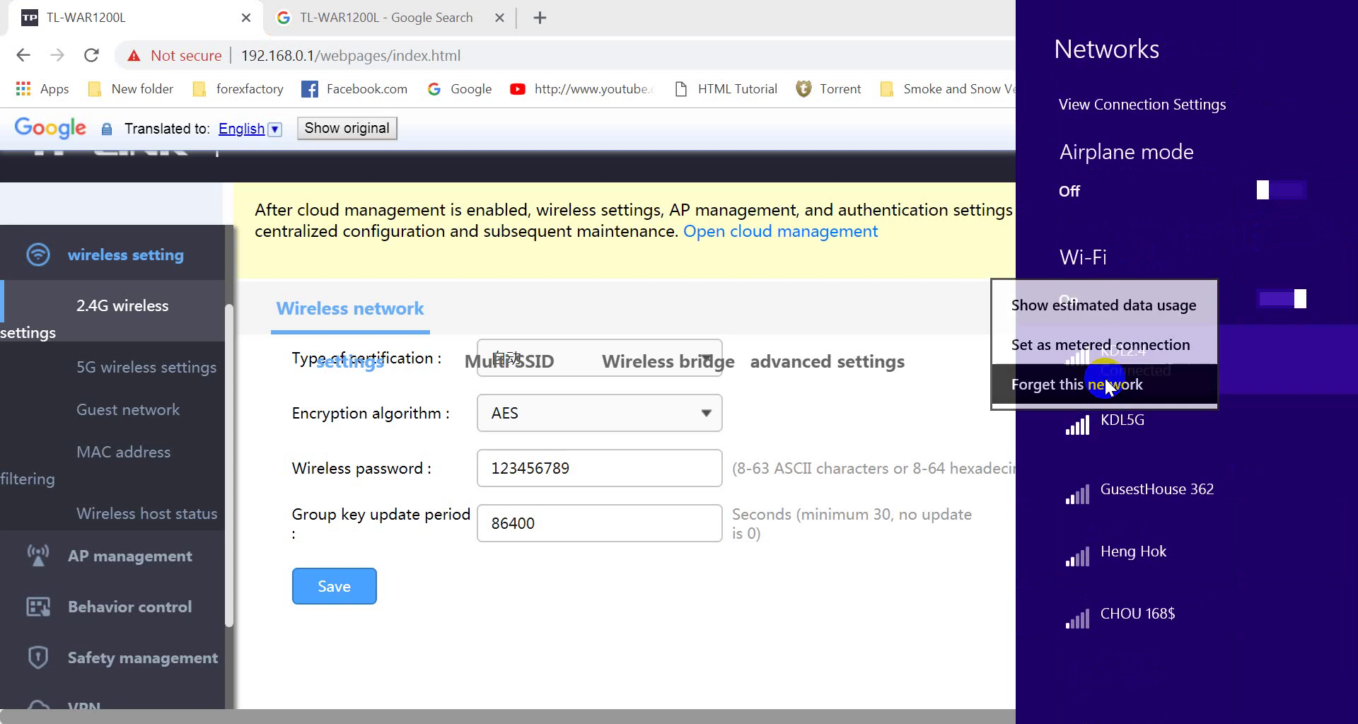
Step: Reconnect to KDL5G with the new security key and allow finding devices on the network
left_click(1113, 422)
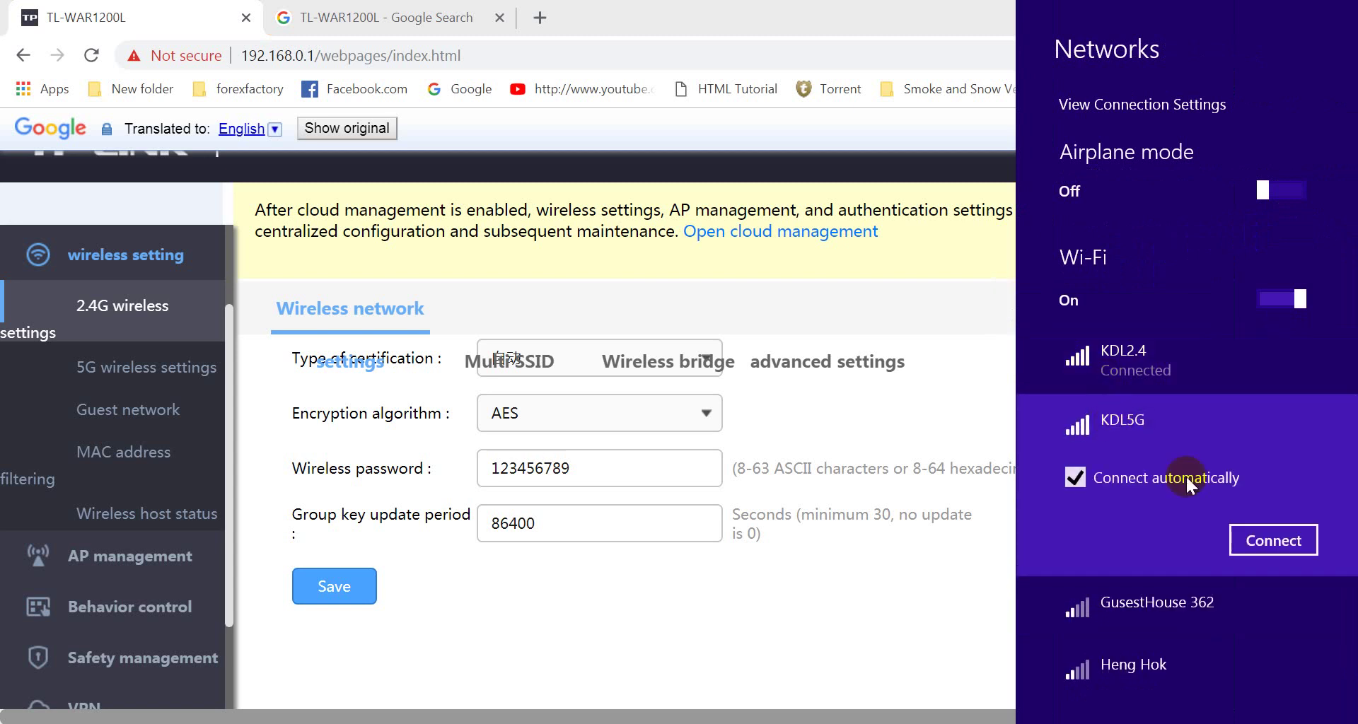
left_click(1266, 542)
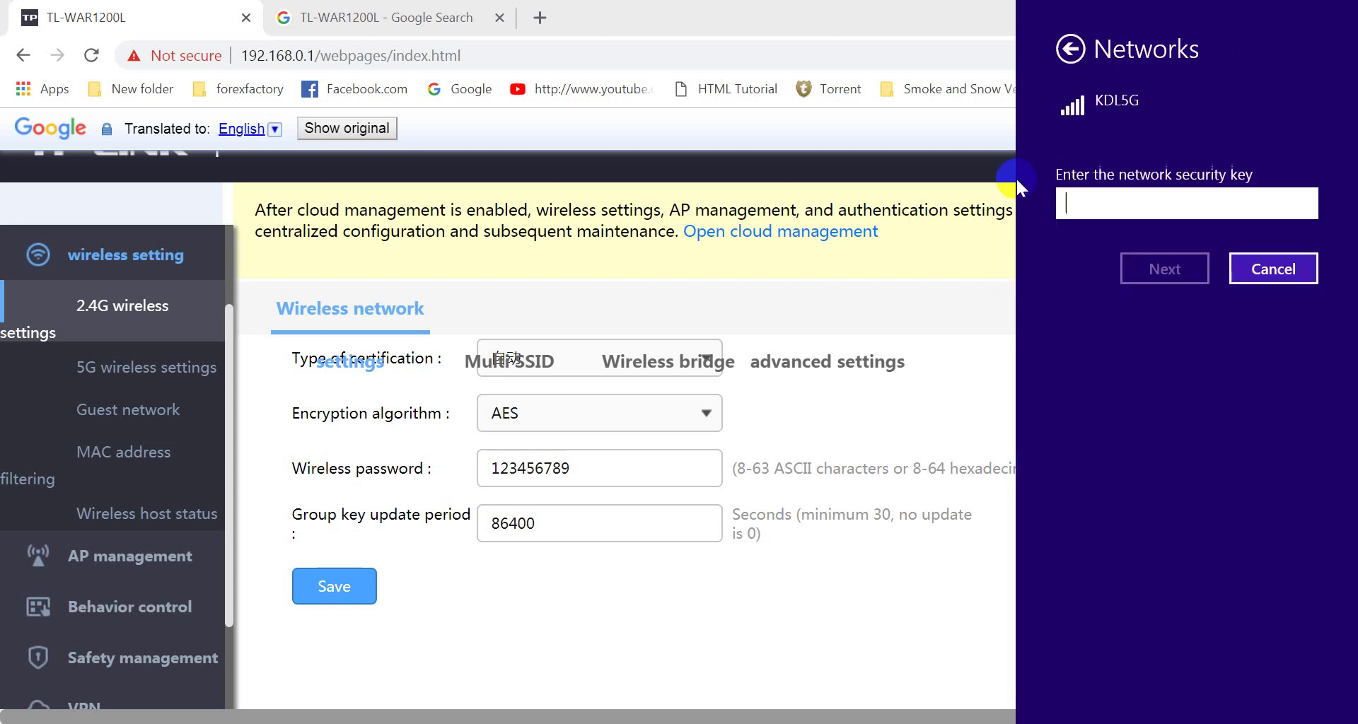
left_click(1068, 199)
type("123456")
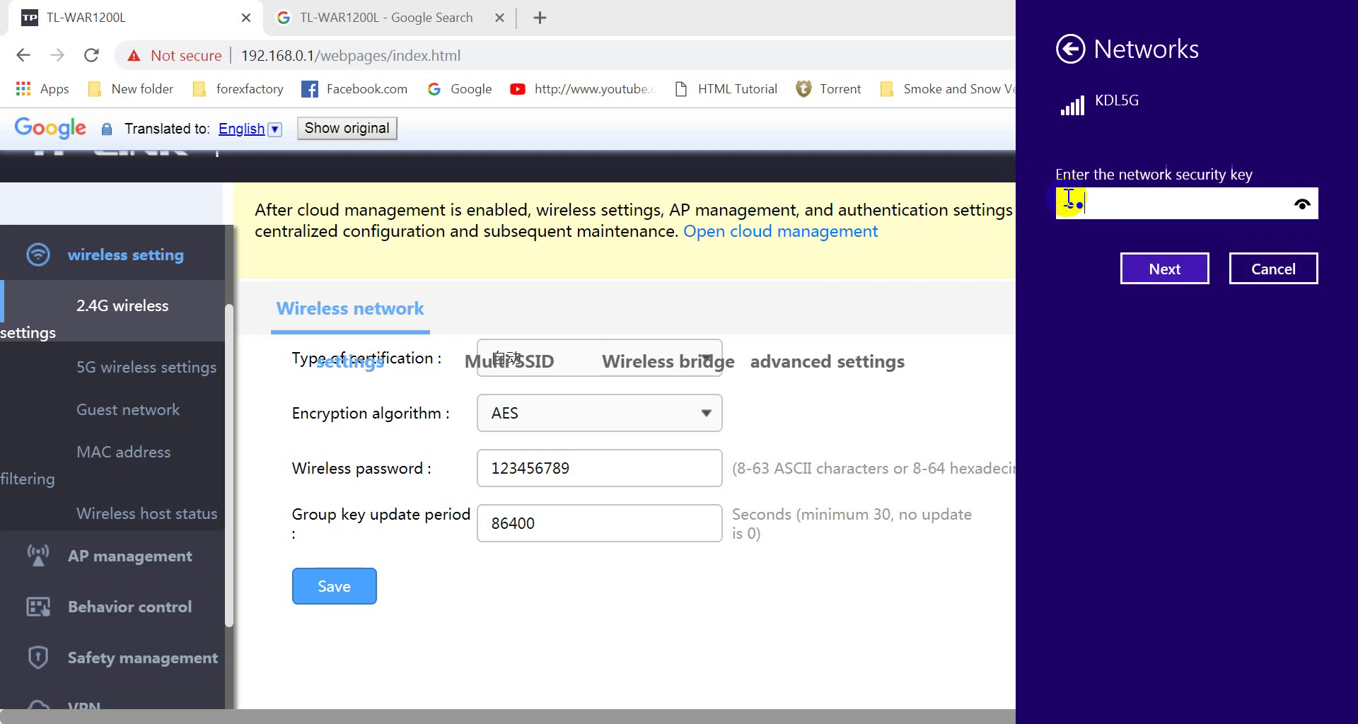
type("78")
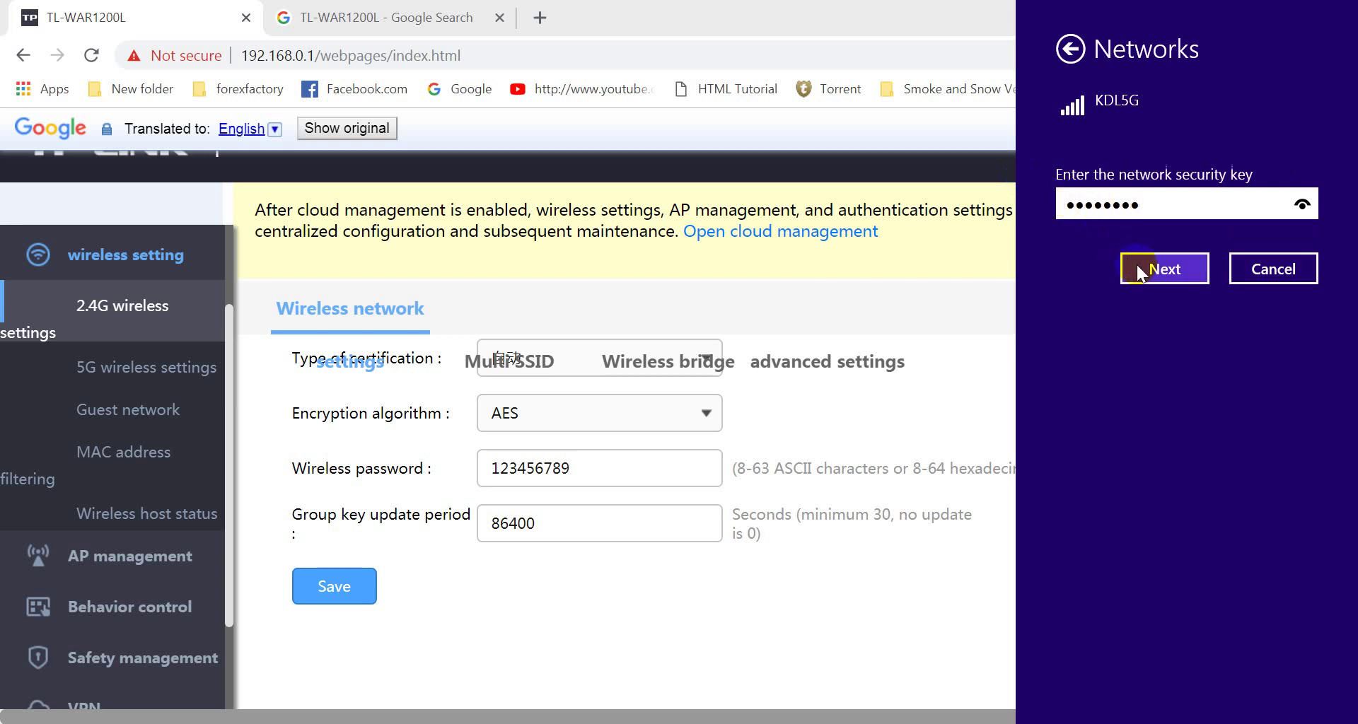
left_click(1144, 205)
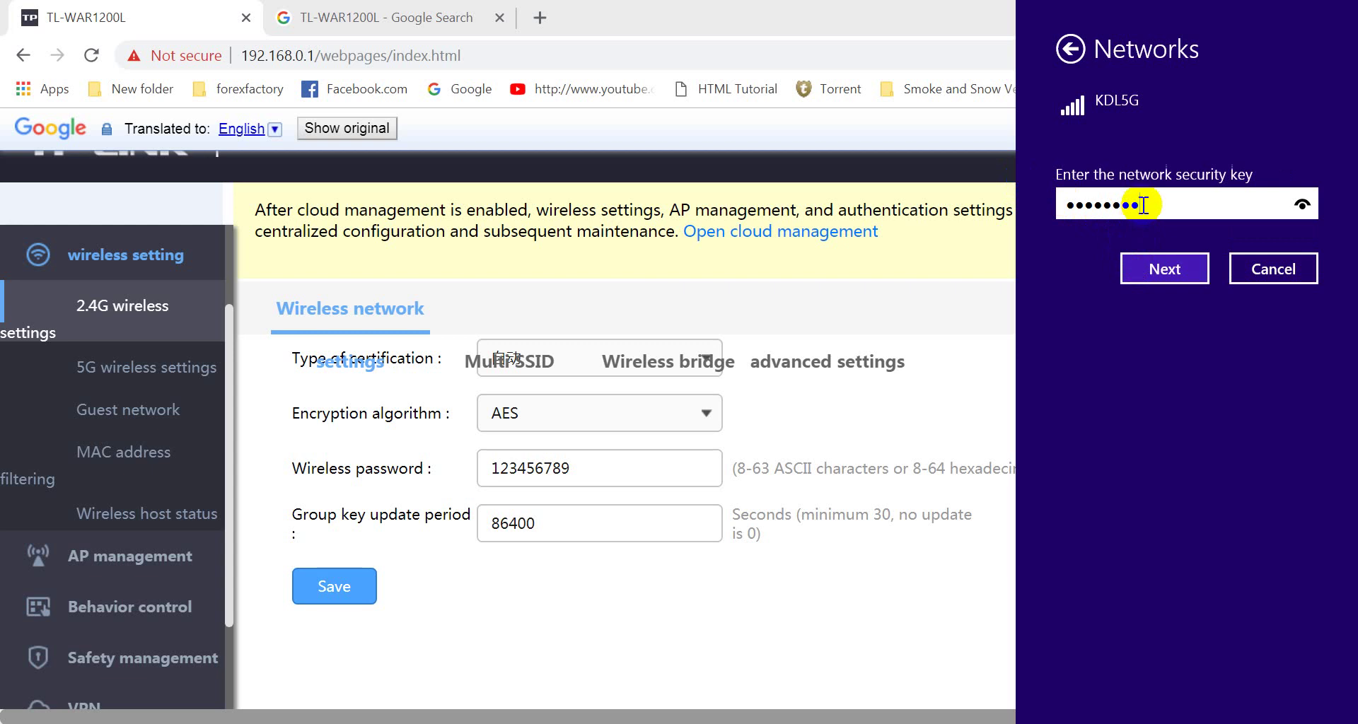
left_click(1142, 266)
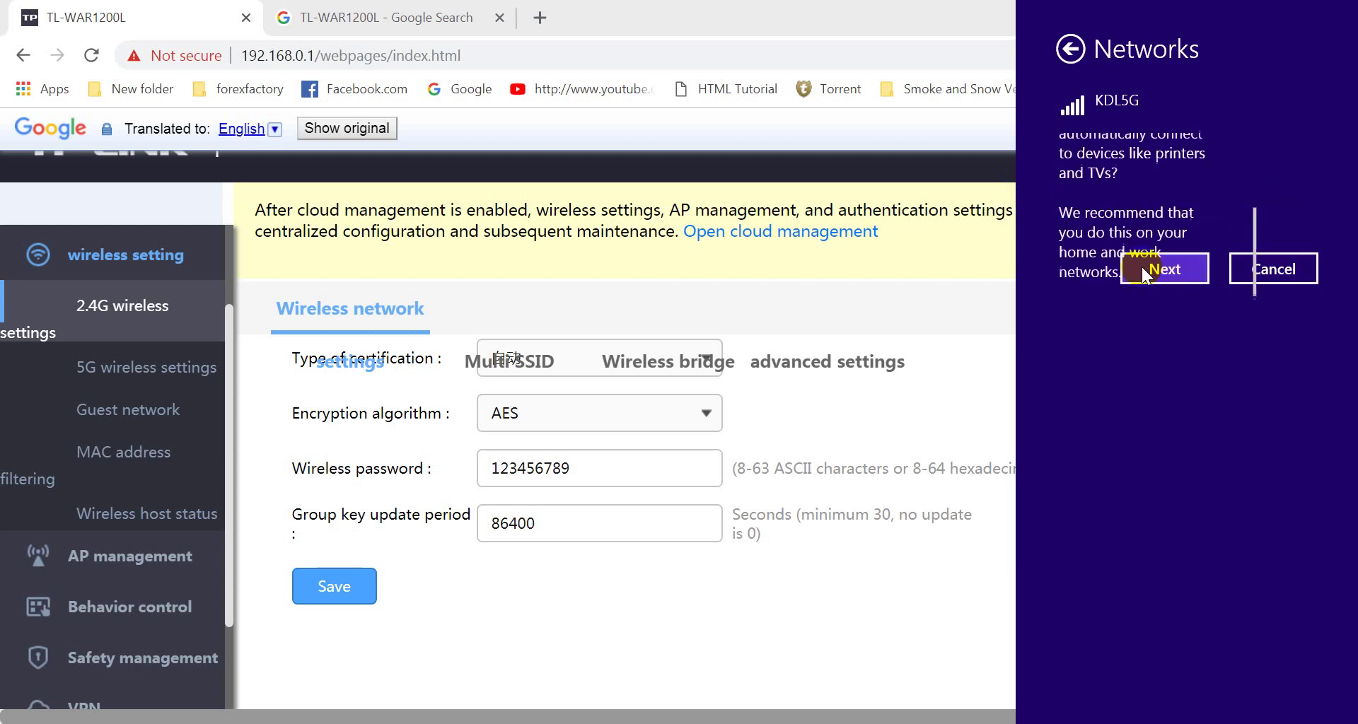
left_click(1136, 363)
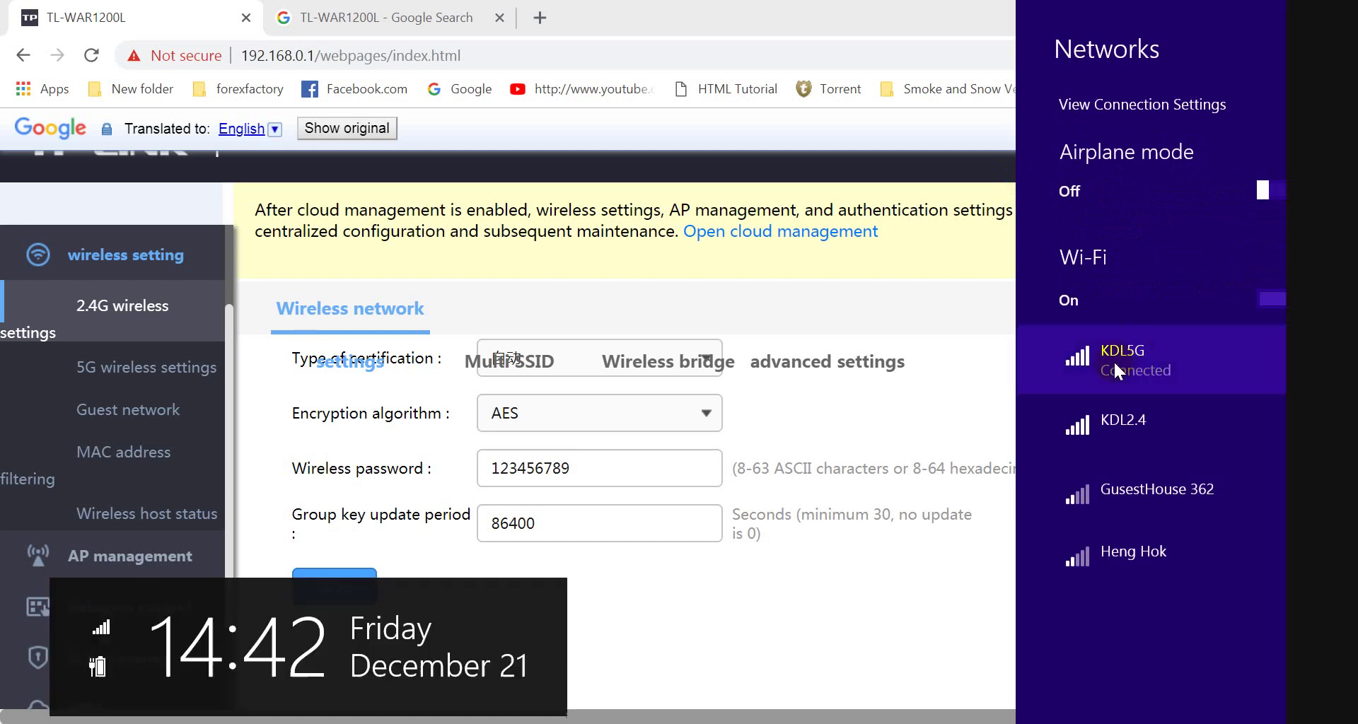
left_click(1038, 358)
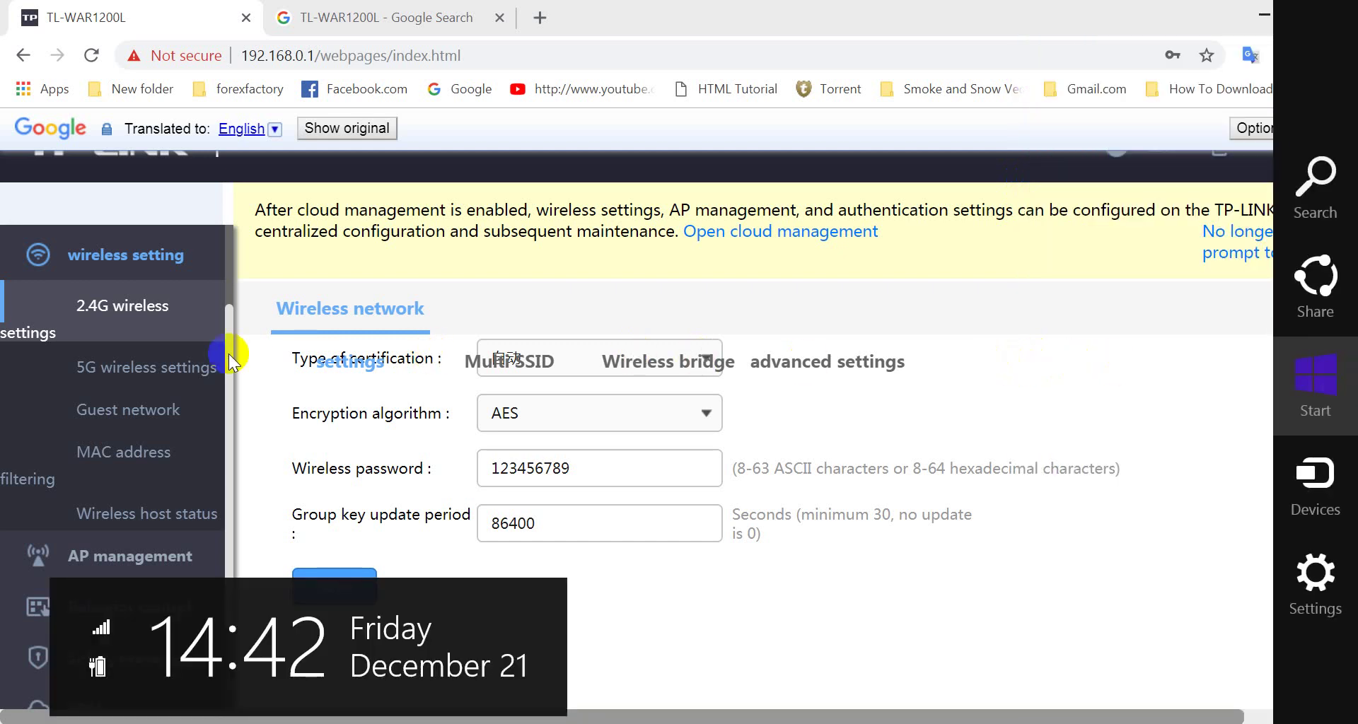
Step: Switch from 5G back to the 2.4G wireless page showing SSID KDL2.4, checking the Wireless bridge tab
left_click(112, 364)
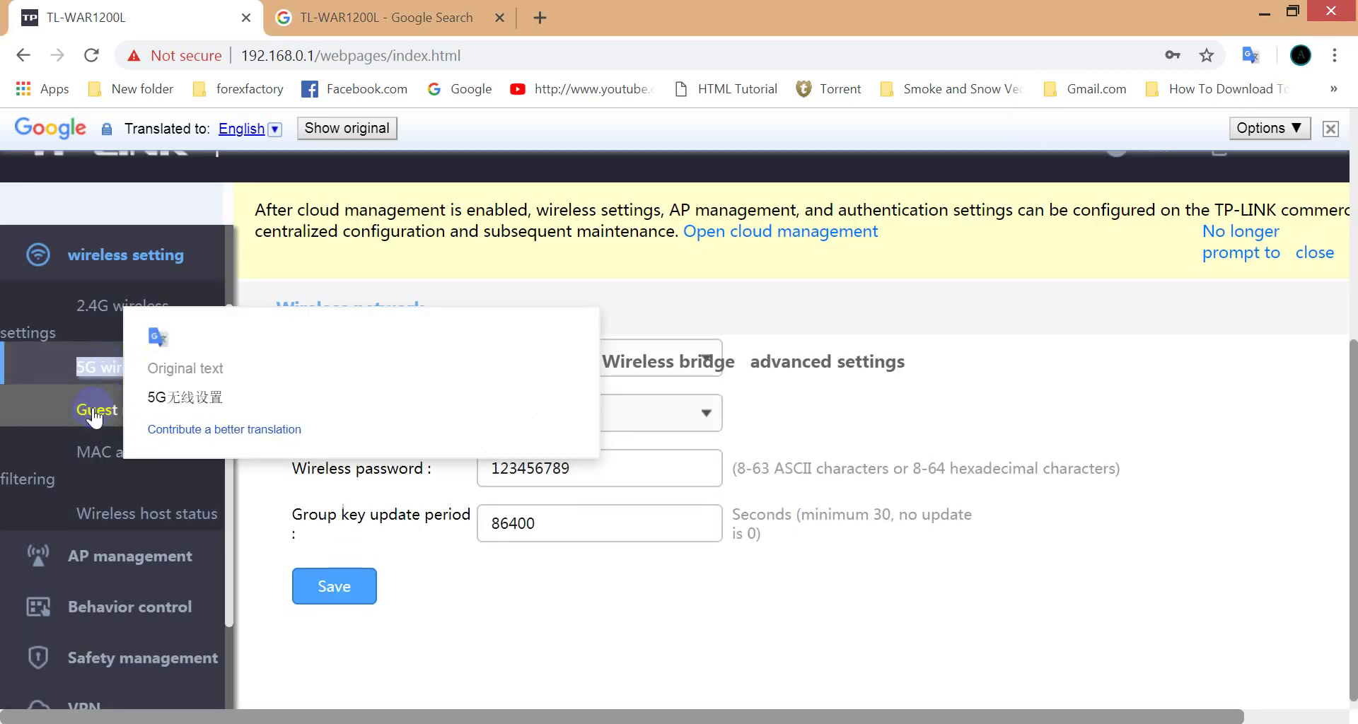
left_click(104, 317)
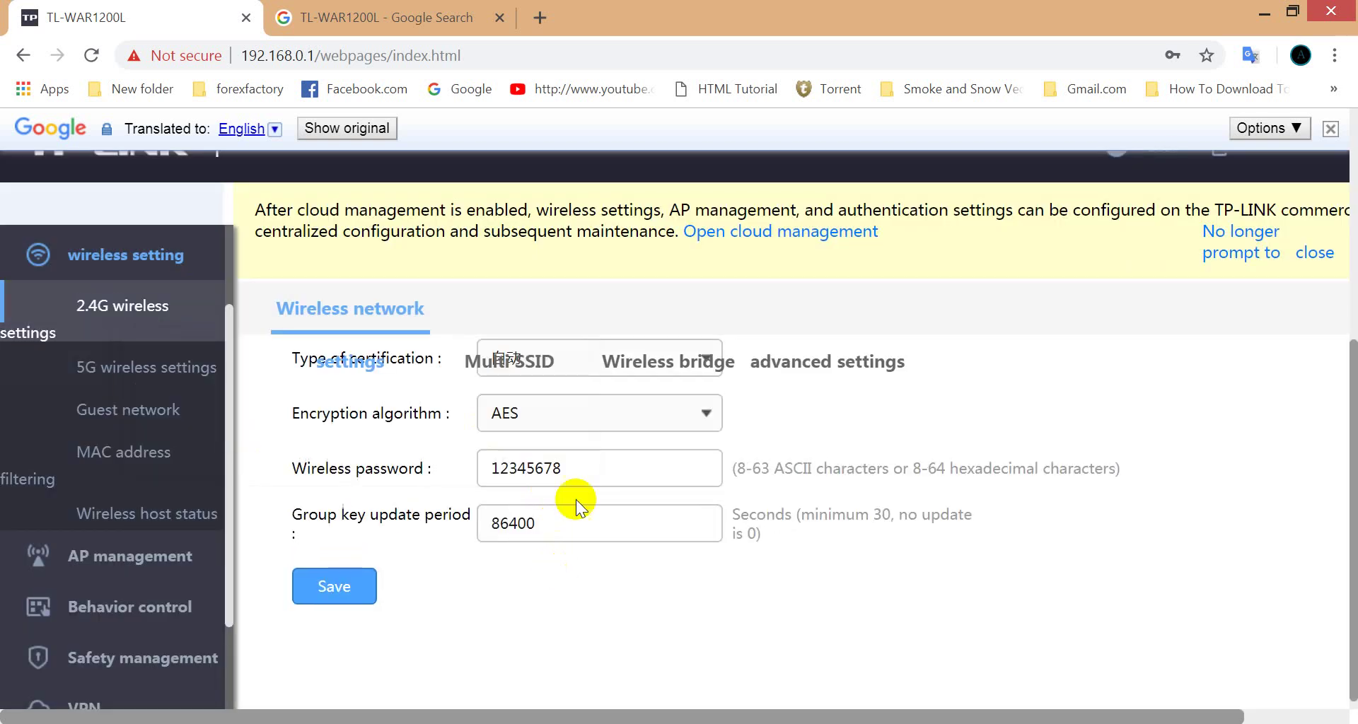
left_click(603, 367)
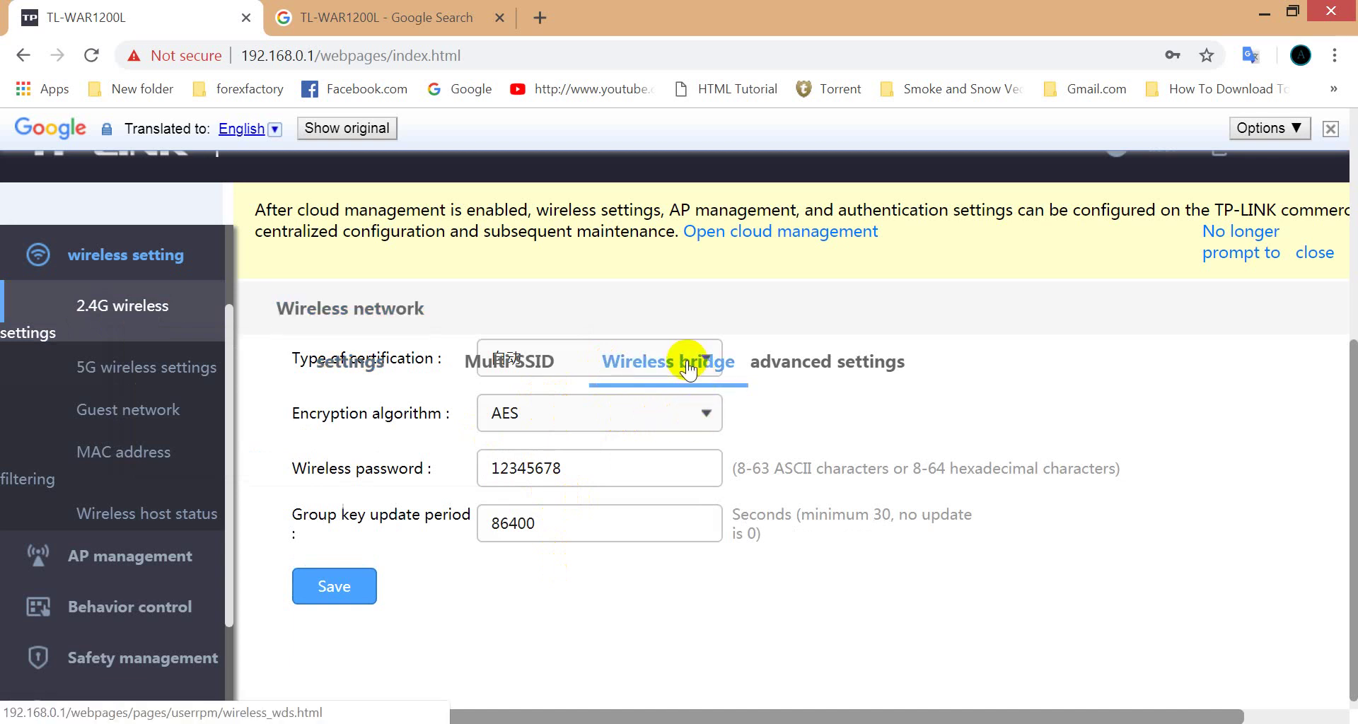
mouse_move(686, 367)
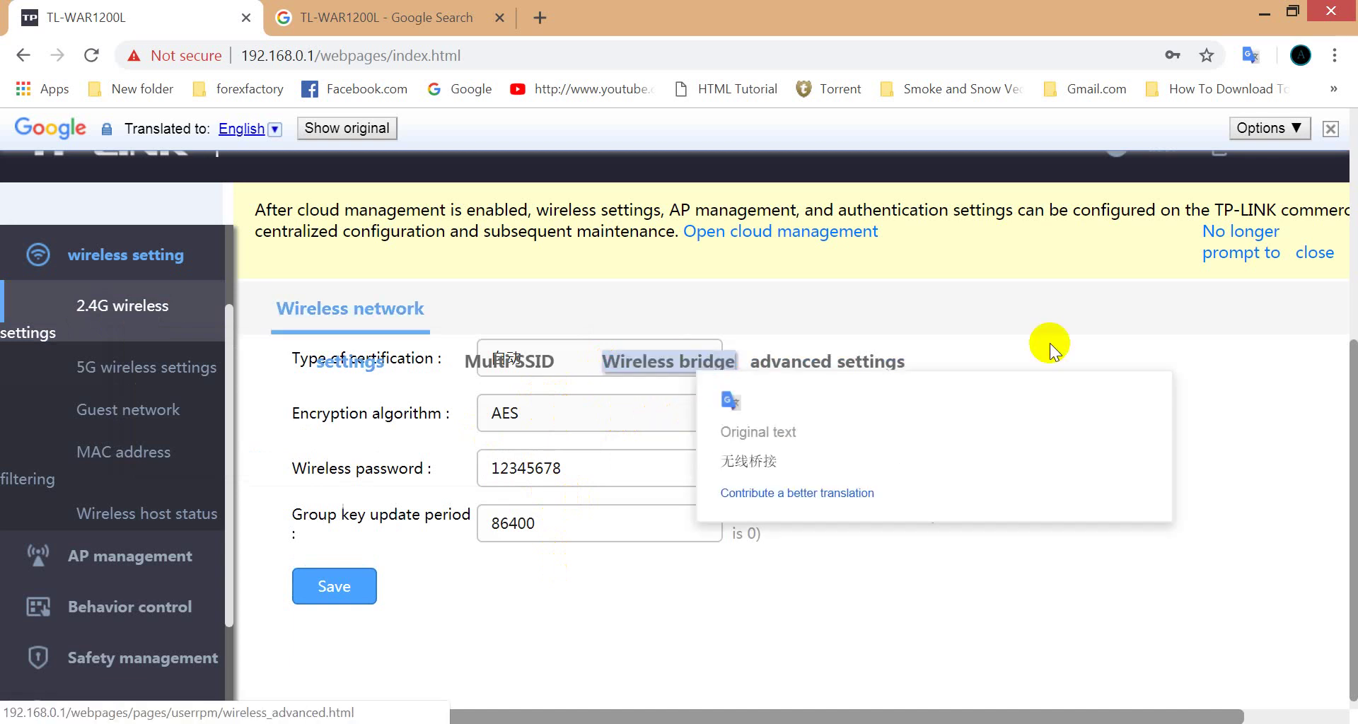
left_click_drag(1347, 411, 1325, 127)
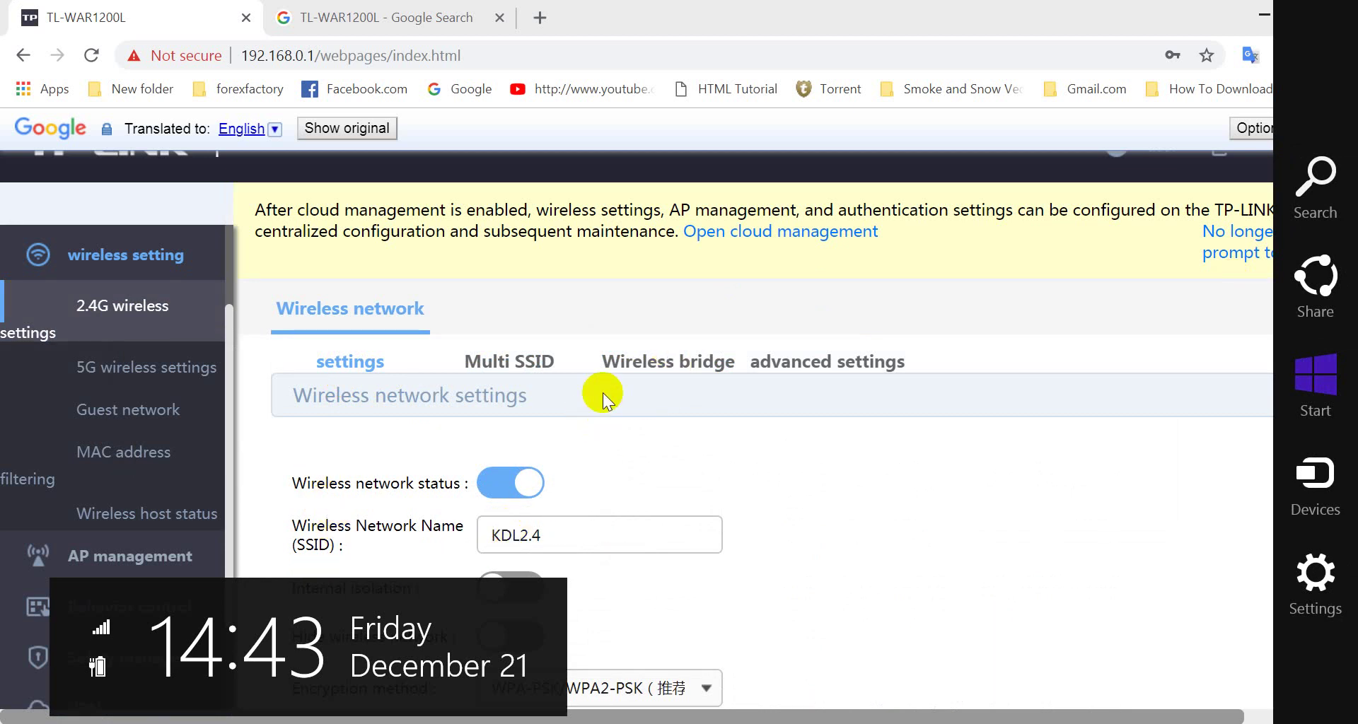
Step: Open the 2.4G advanced wireless settings showing mode 11bgn mixed and beacon time slot 100
left_click(654, 362)
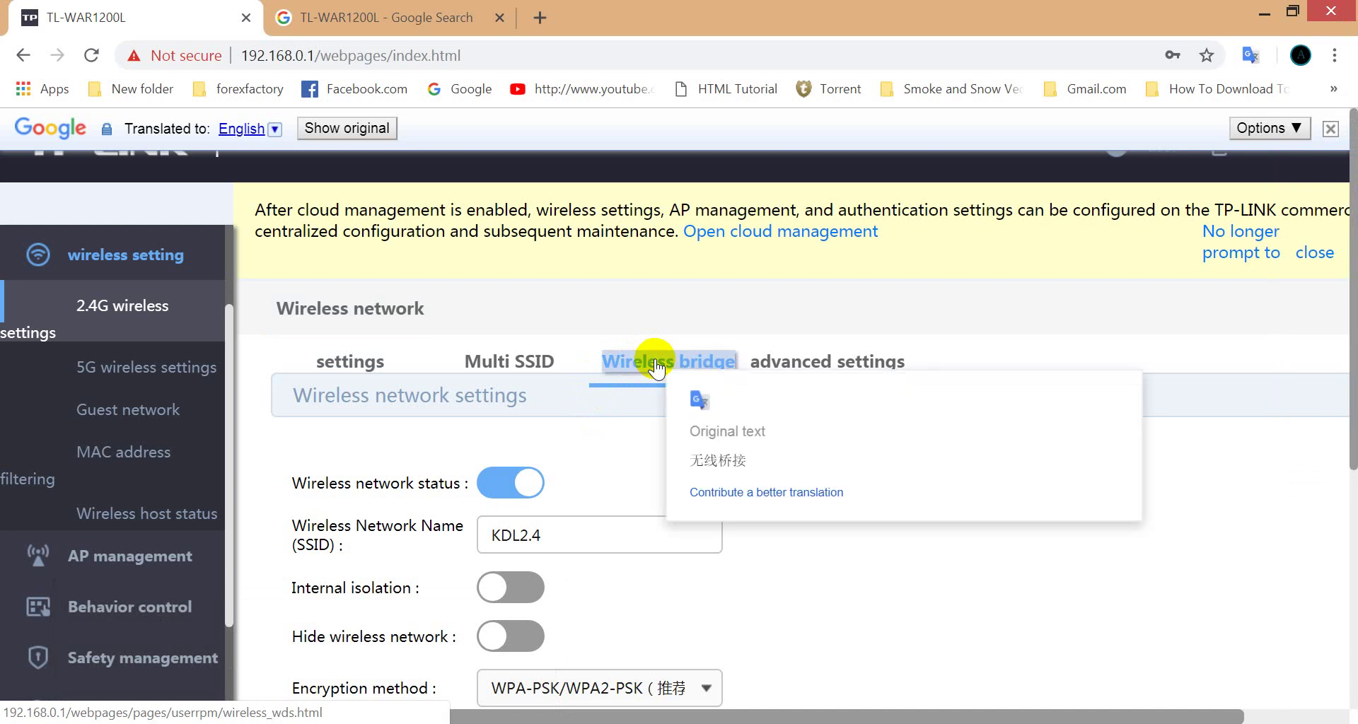
left_click(801, 364)
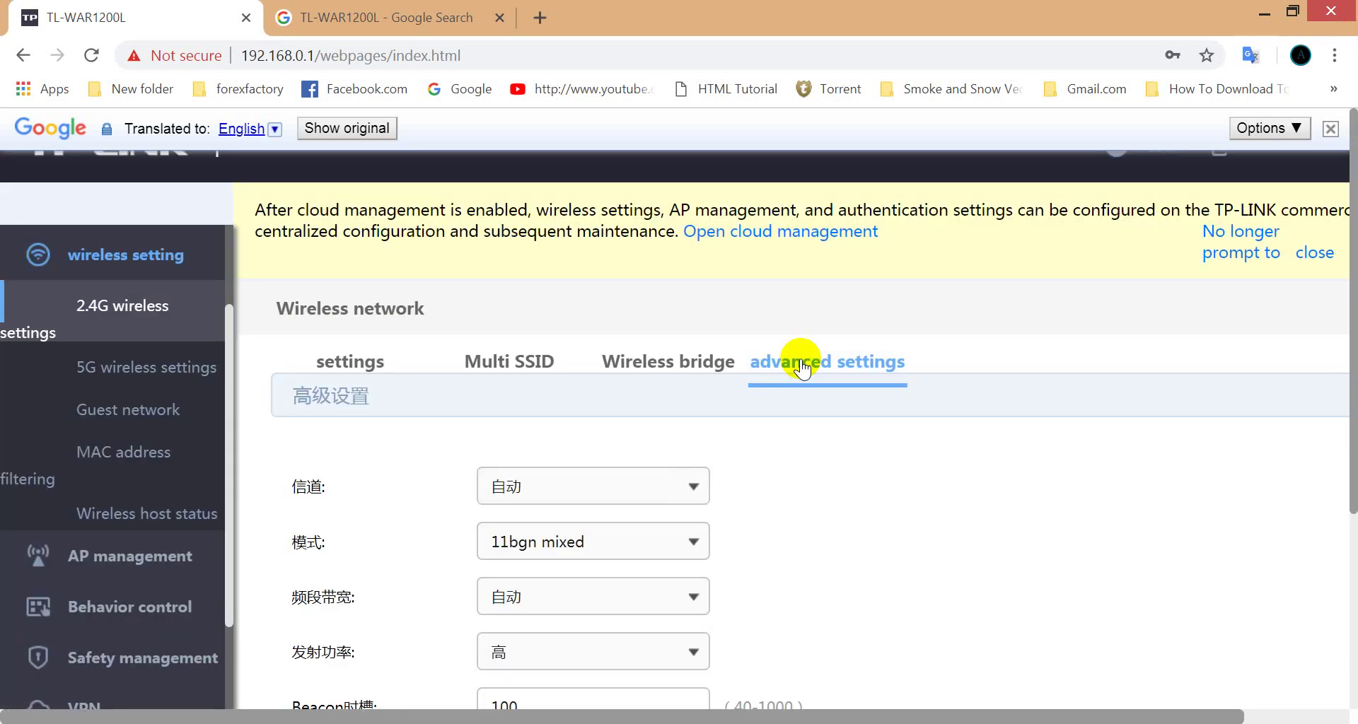
key("super+c")
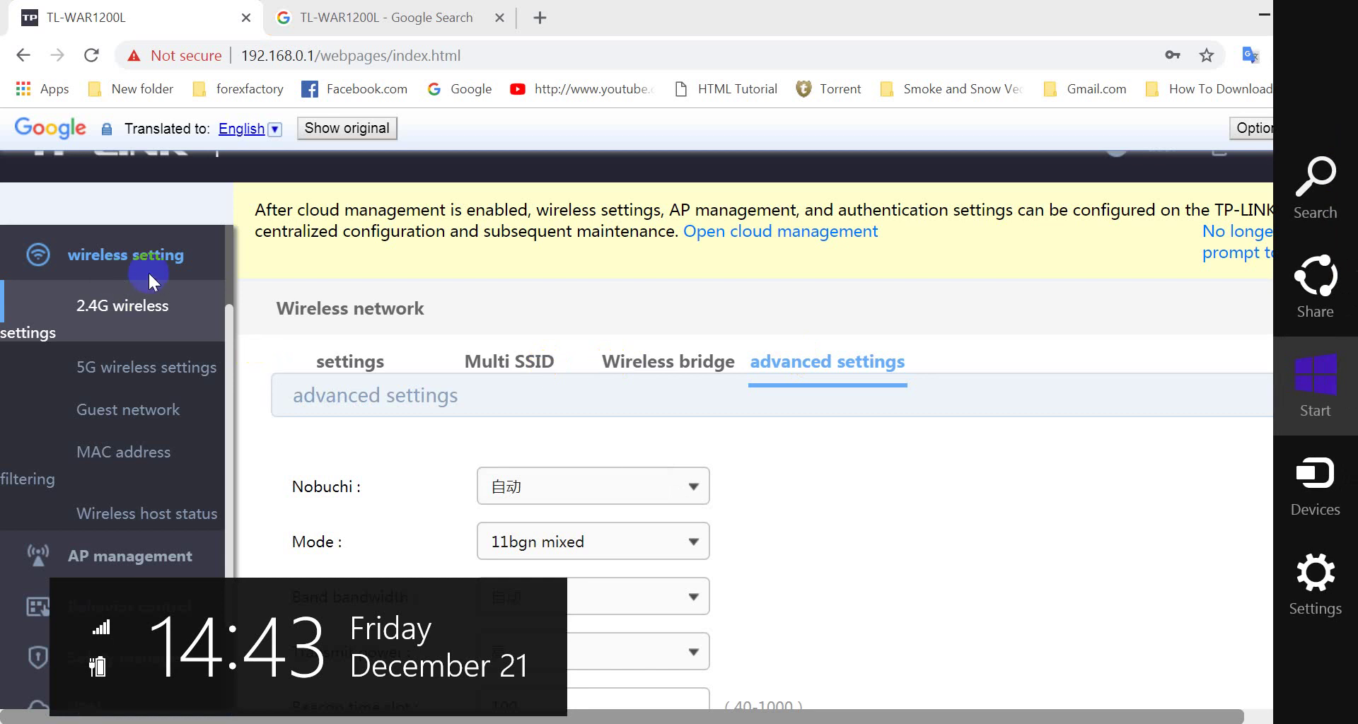
left_click(230, 266)
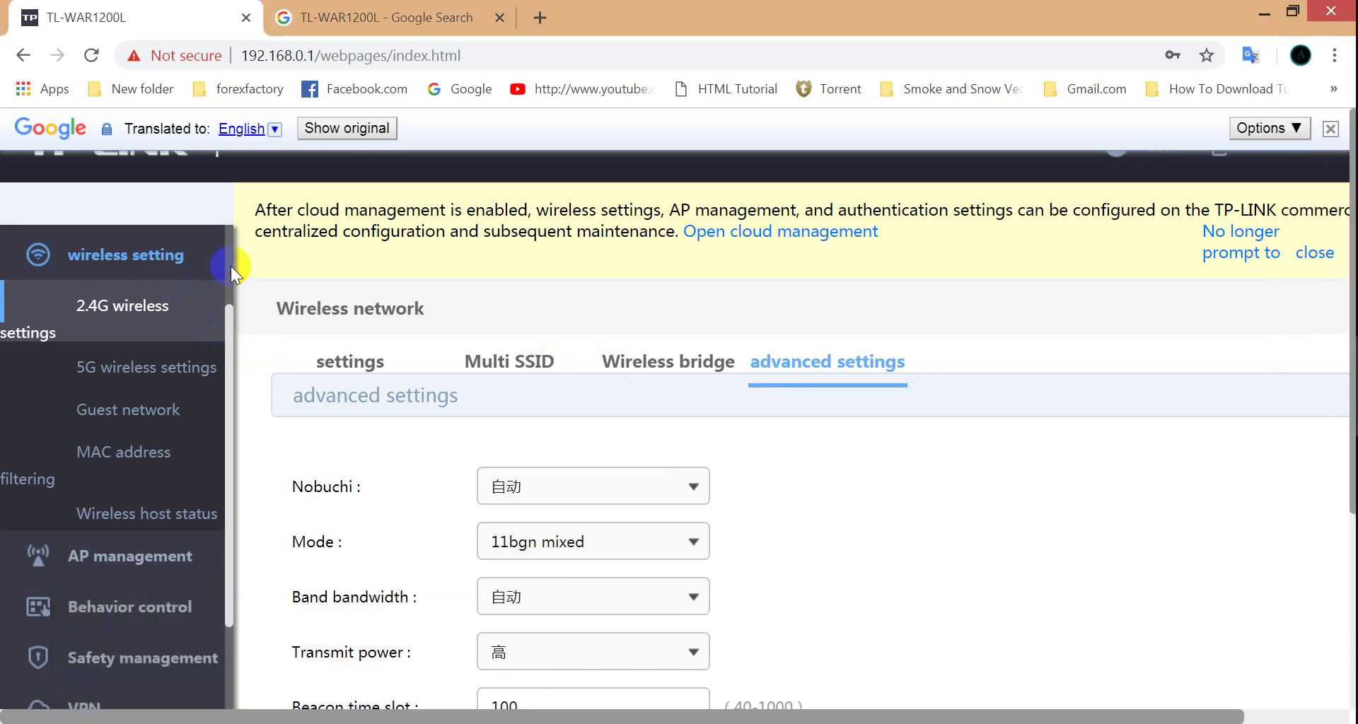
Step: Scroll through the sidebar and bring the Sticky Notes note to the front
scroll(229, 266, "up", 2)
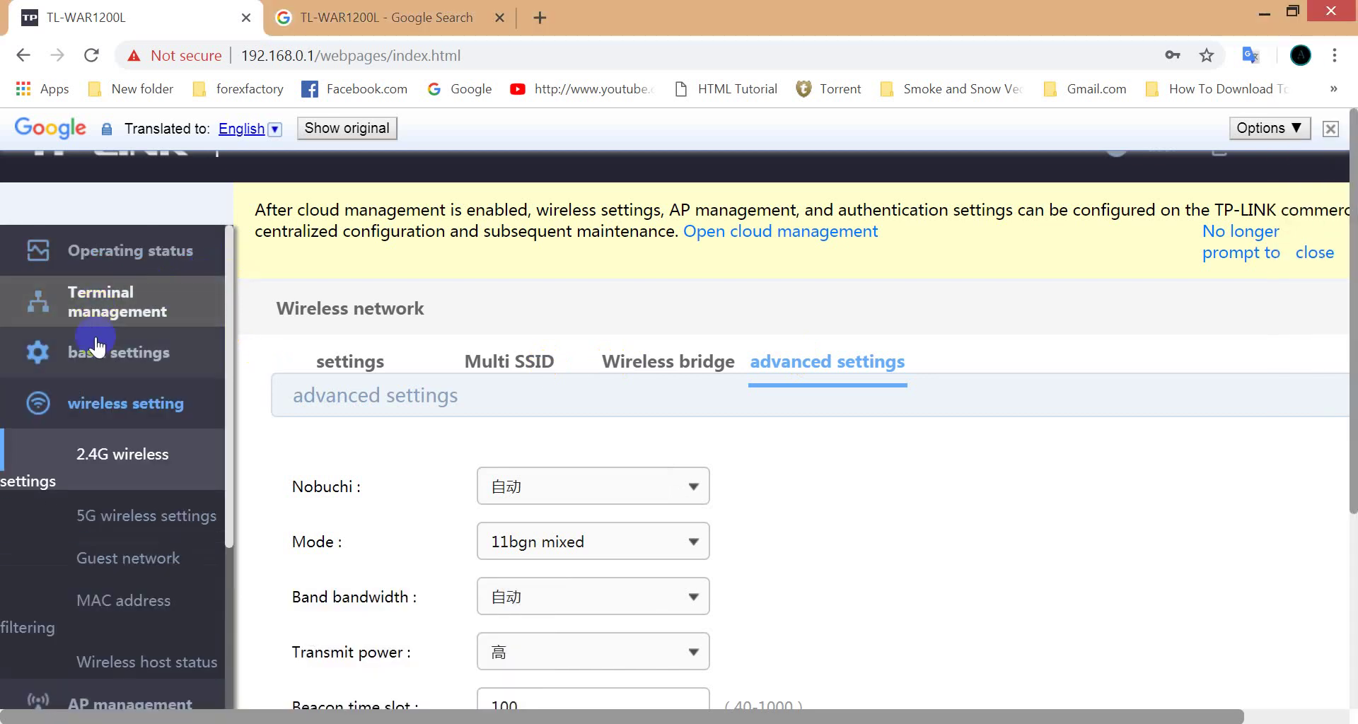
mouse_move(111, 360)
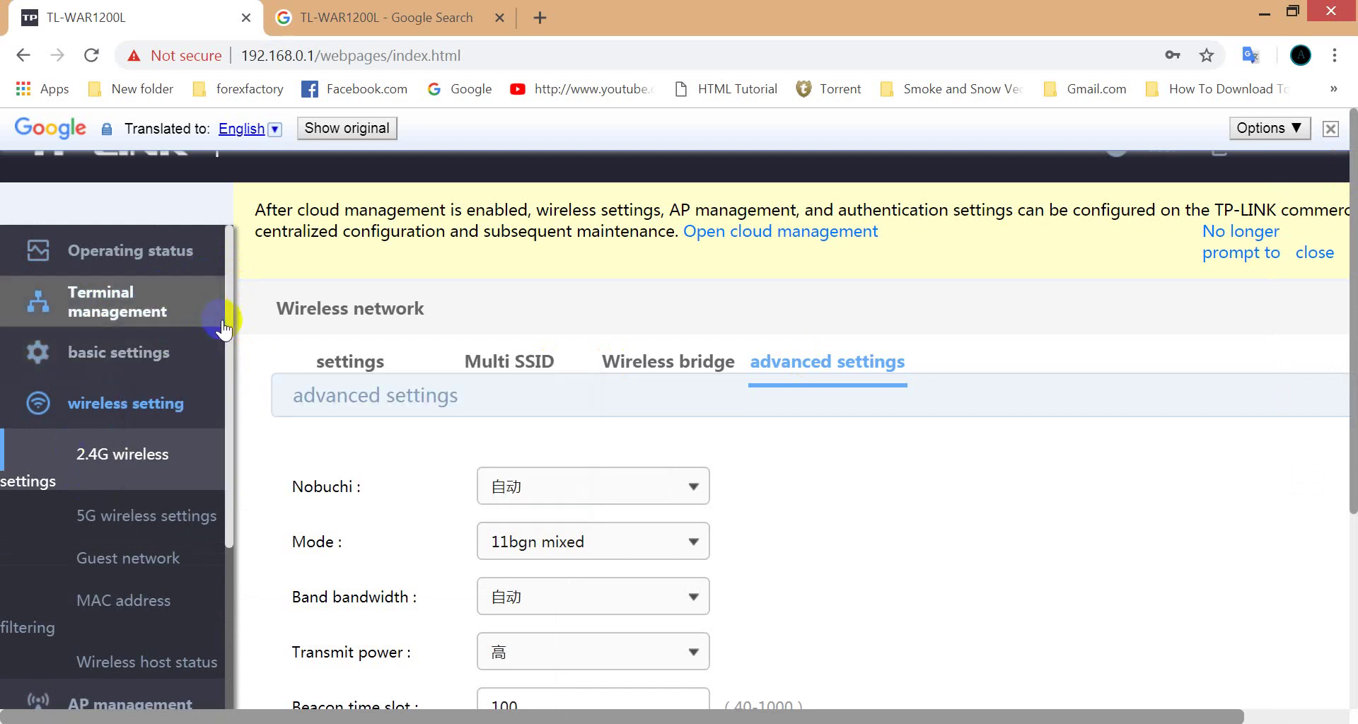
left_click_drag(228, 320, 212, 283)
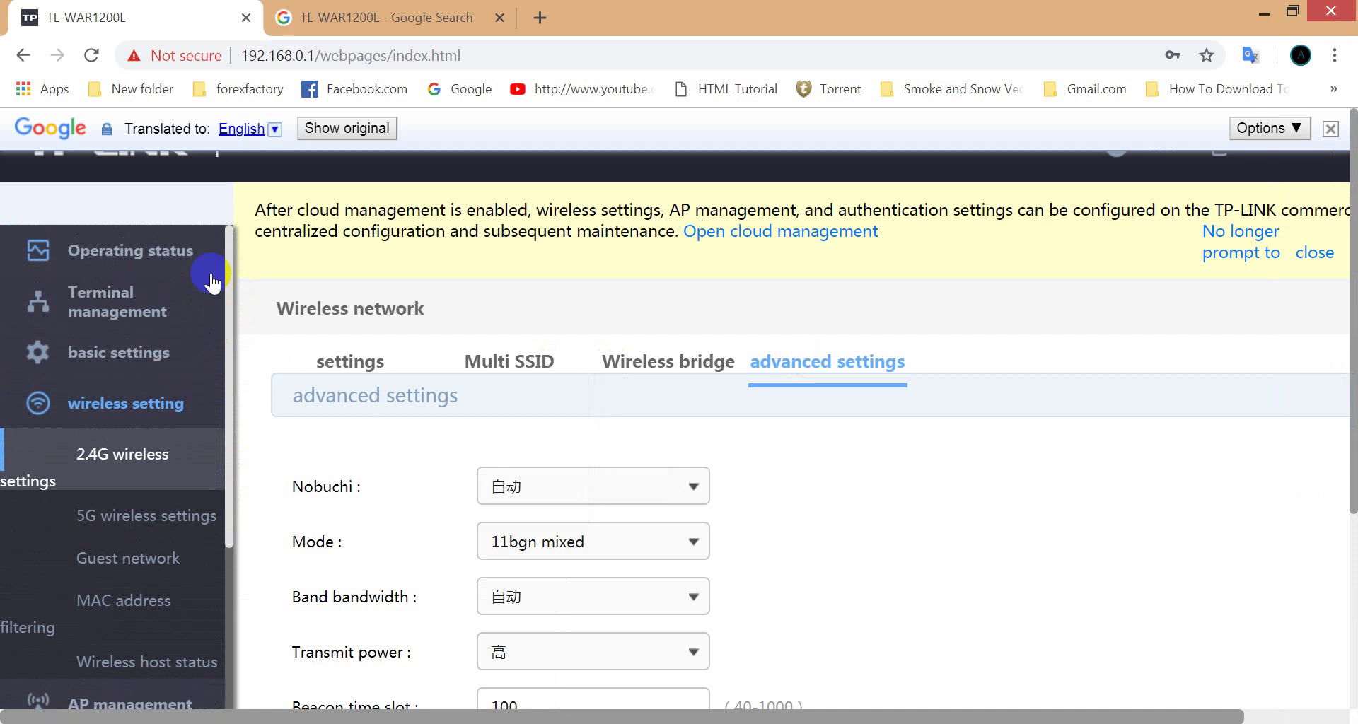
left_click(1220, 178)
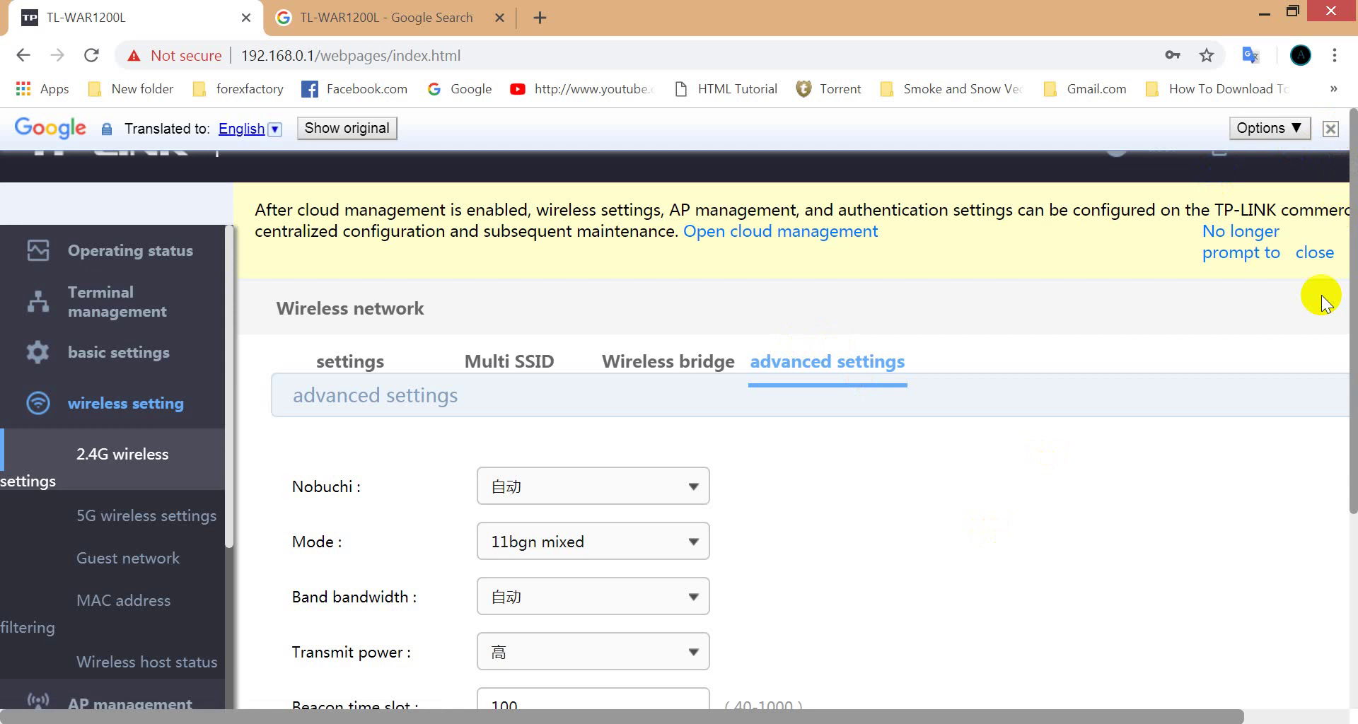
left_click(1260, 14)
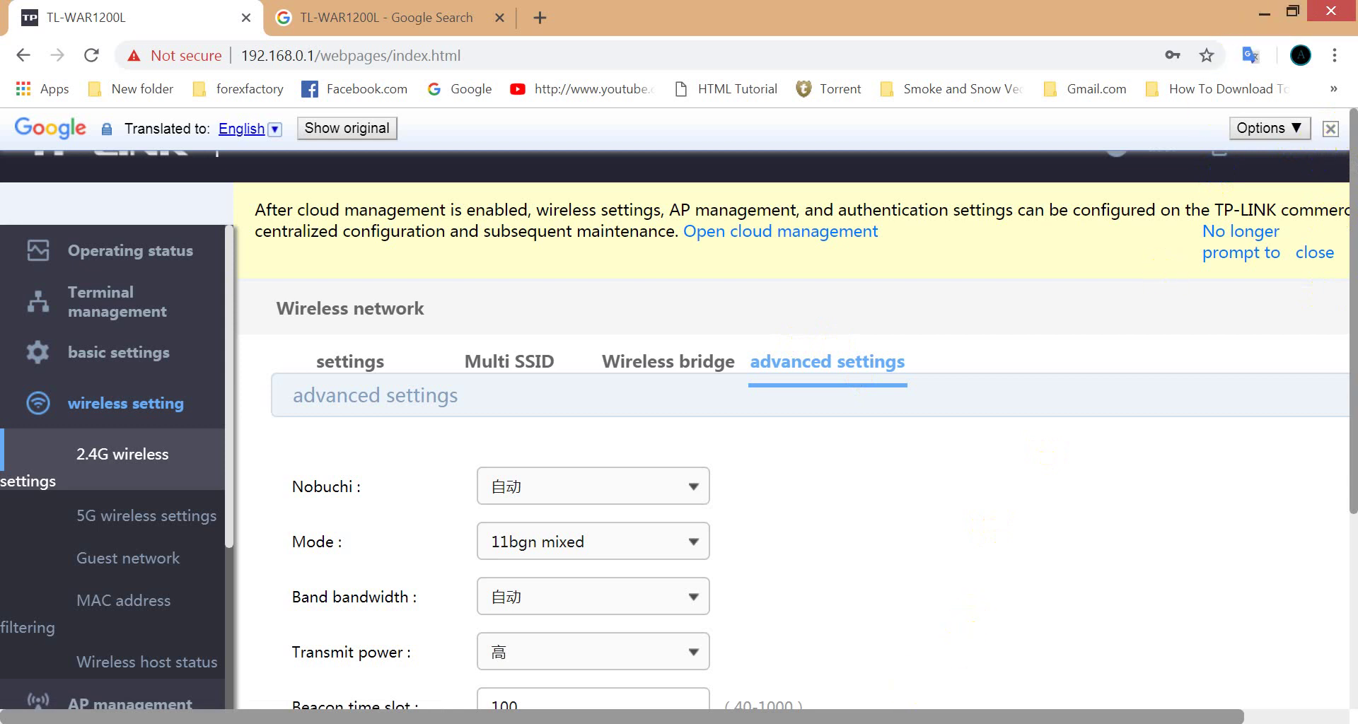
left_click(912, 722)
Step: Append '>' and the new Wi-Fi password to the 'How to change Password Wifi' line
left_click(256, 193)
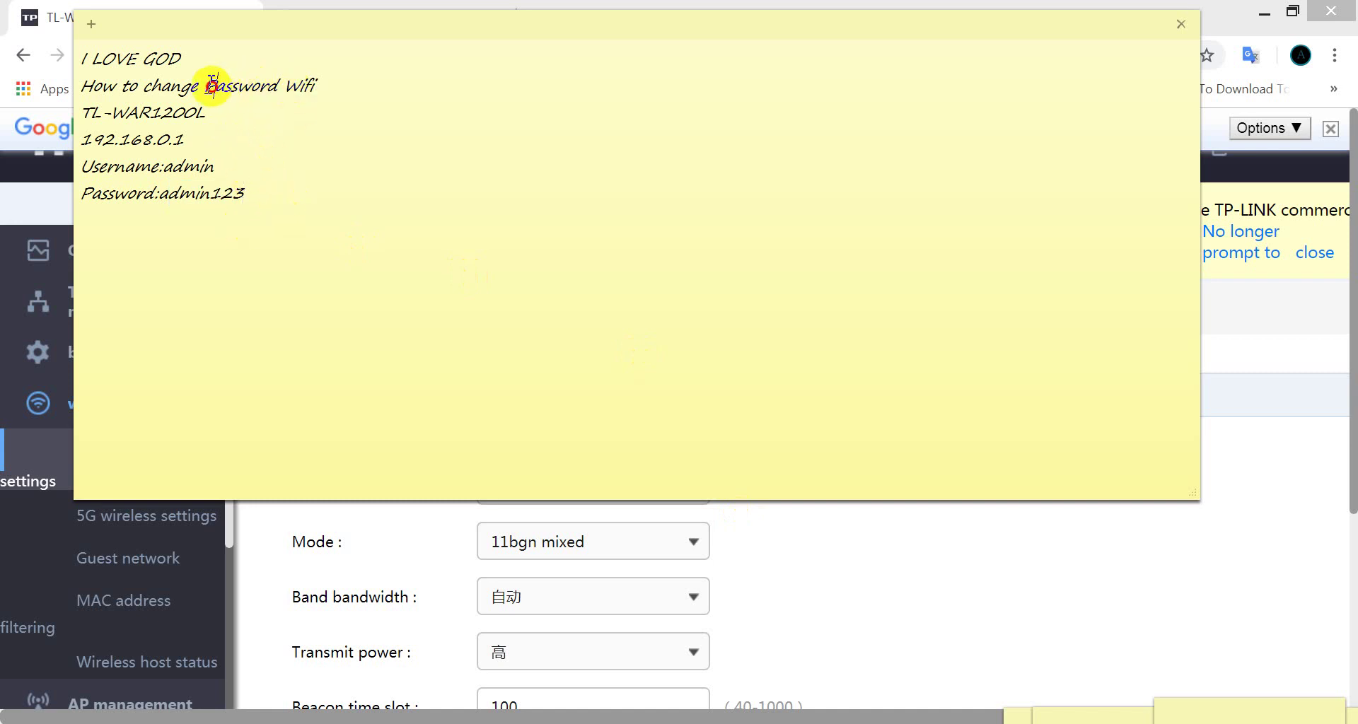
left_click_drag(215, 85, 308, 85)
left_click_drag(206, 80, 333, 76)
left_click(349, 76)
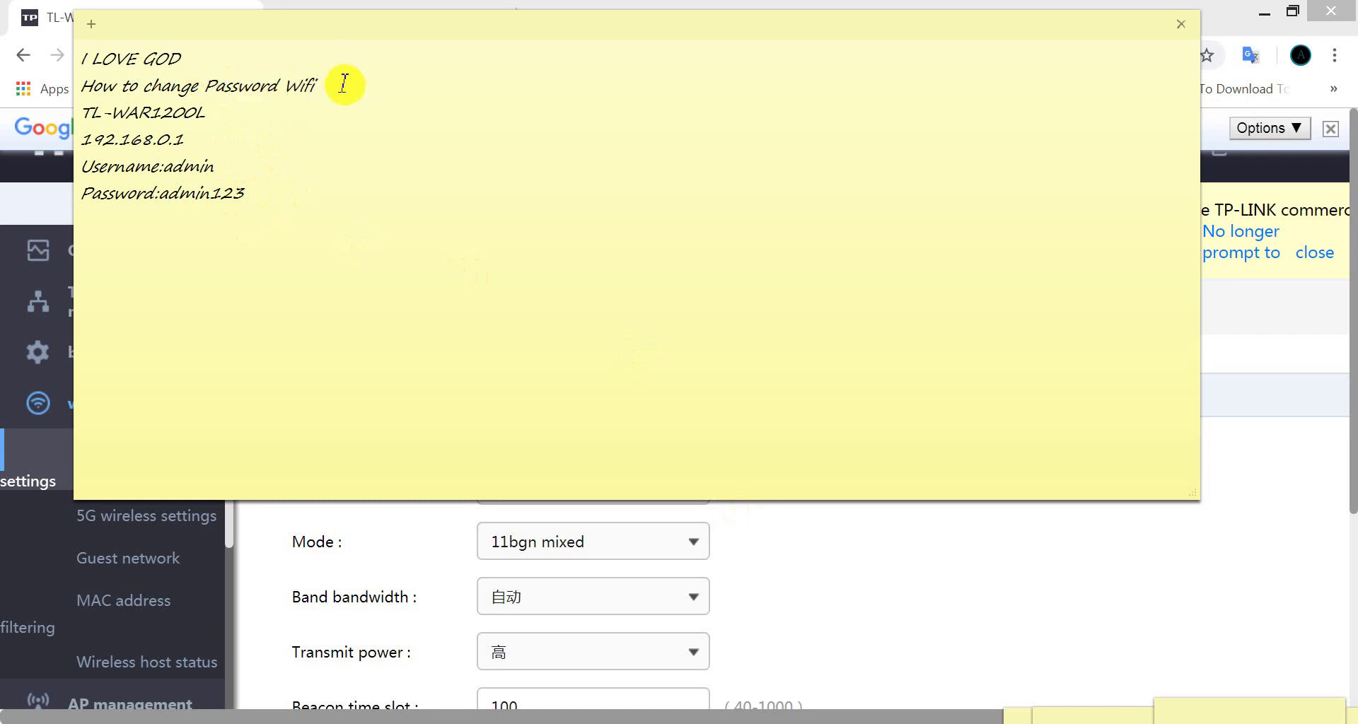
type(">123456789")
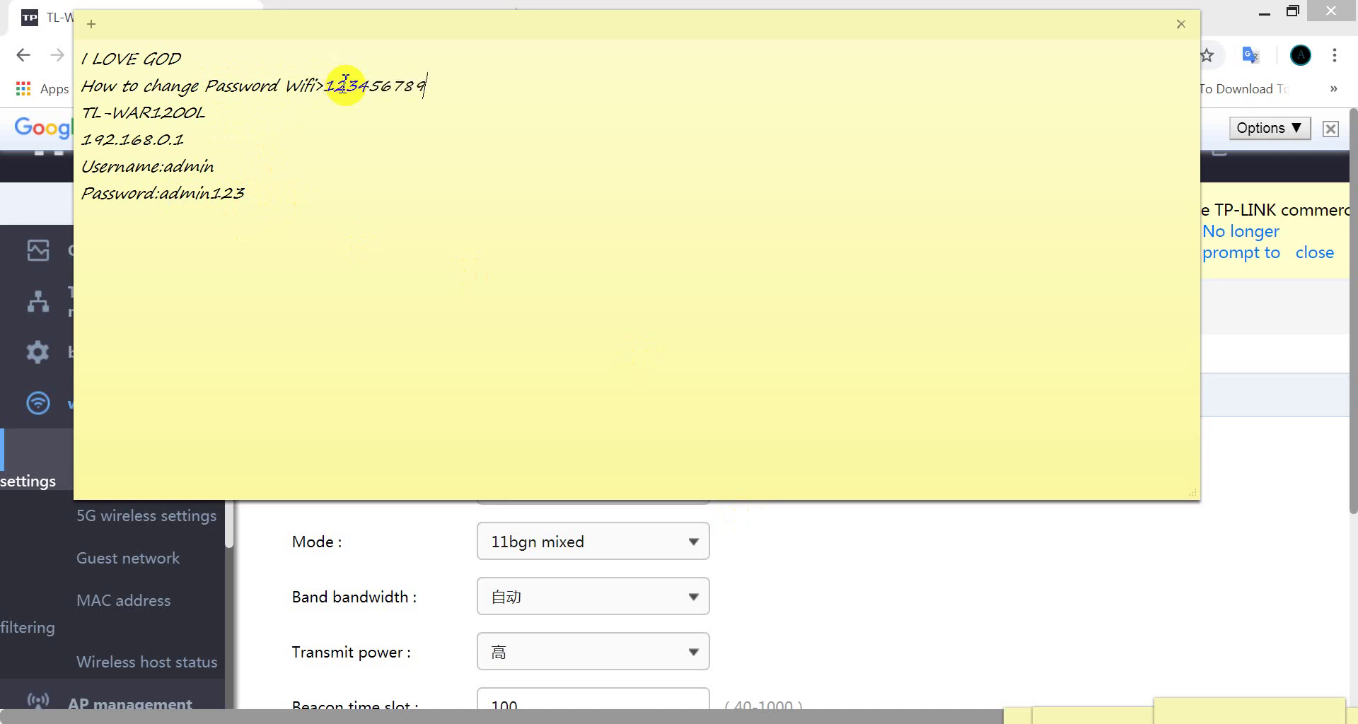